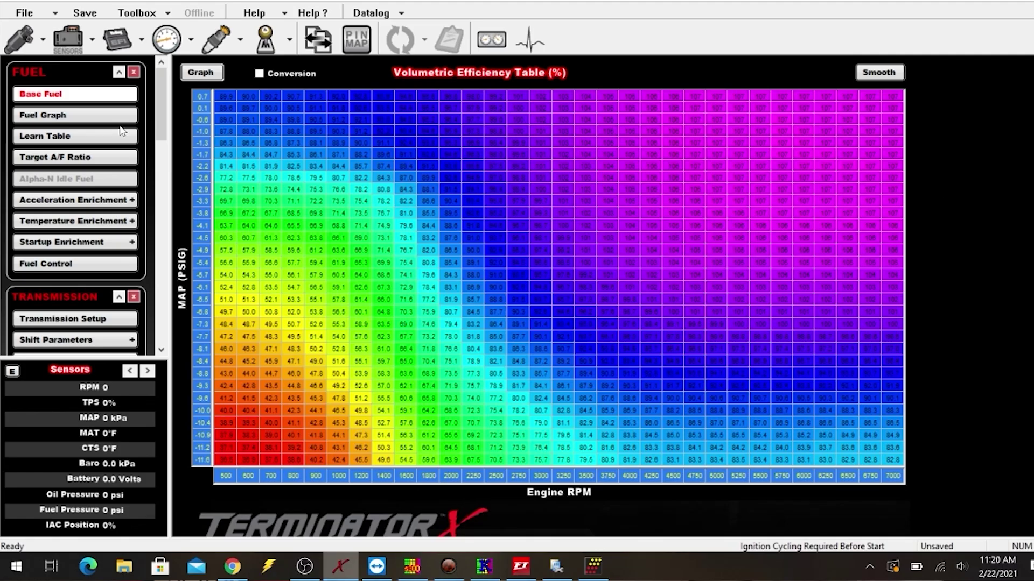
# Step: Flip between the Base Fuel VE table and the 3D Fuel Graph several times, finishing on the graph
pyautogui.click(70, 115)
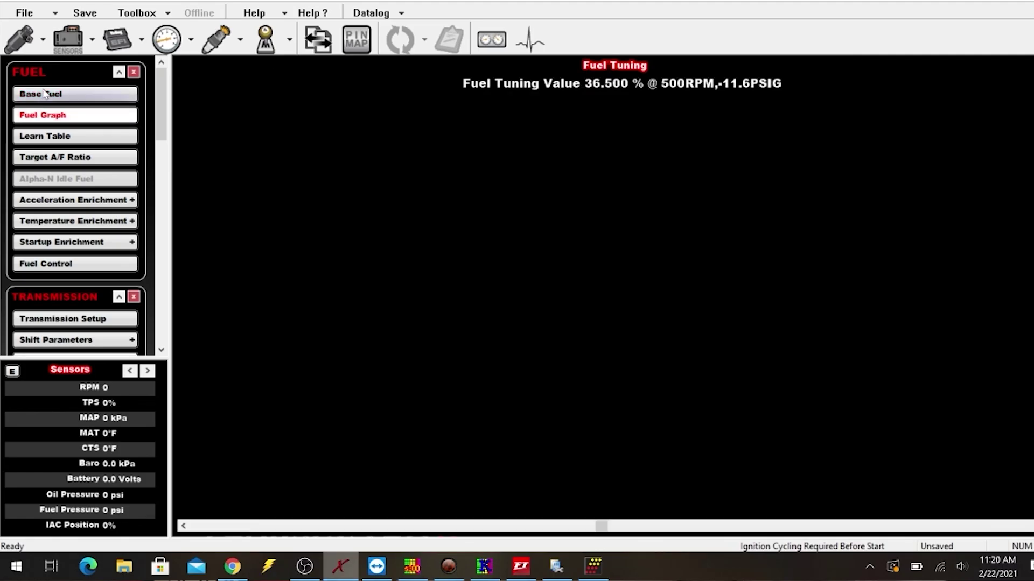
pyautogui.click(51, 94)
pyautogui.click(53, 115)
pyautogui.click(51, 94)
pyautogui.click(53, 115)
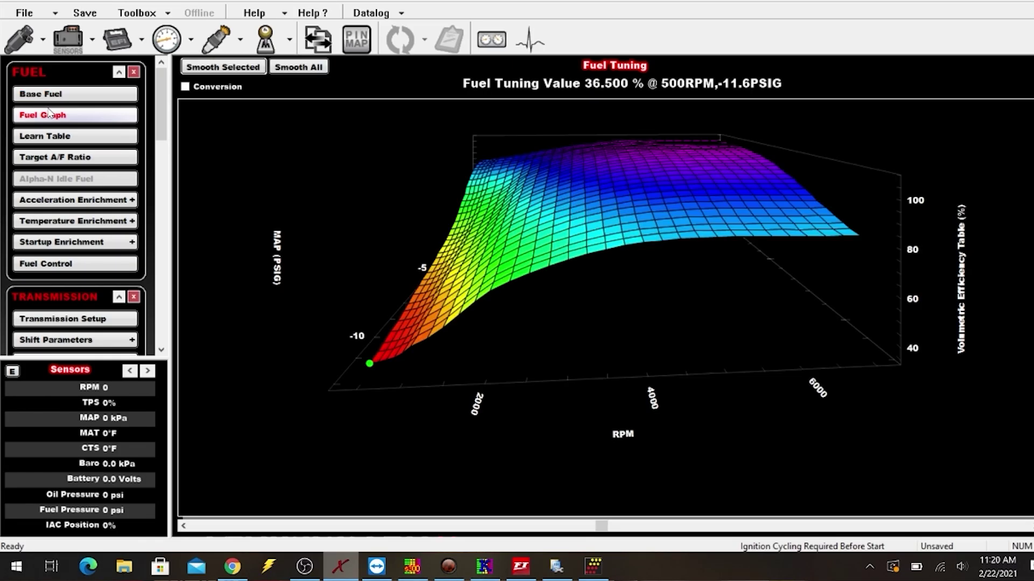
pyautogui.click(51, 94)
pyautogui.click(54, 115)
pyautogui.click(51, 94)
pyautogui.click(53, 118)
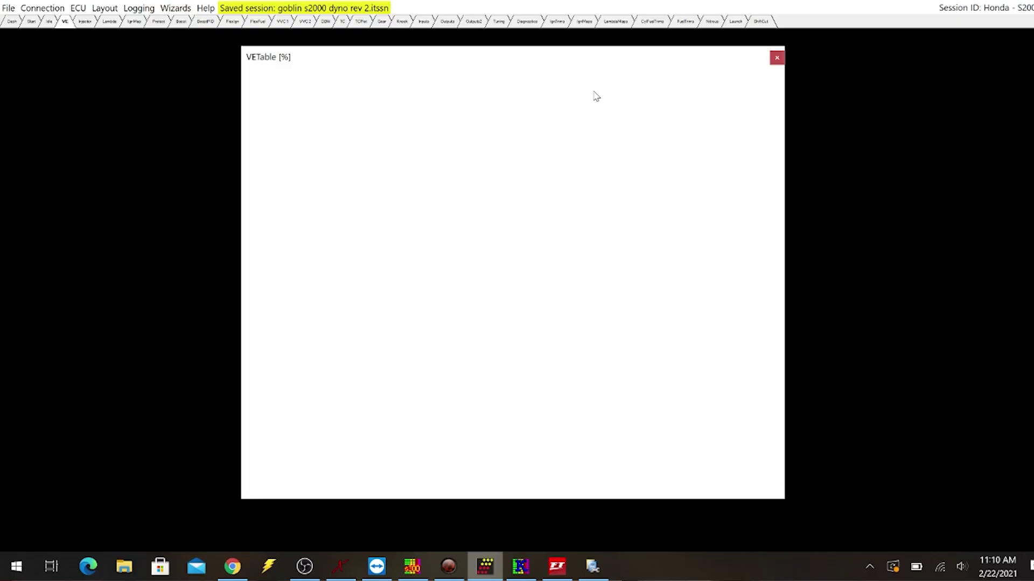
# Step: Close the AEM VETable window and move through the Idle layout to the Dash gauges layout
pyautogui.click(777, 58)
pyautogui.click(49, 22)
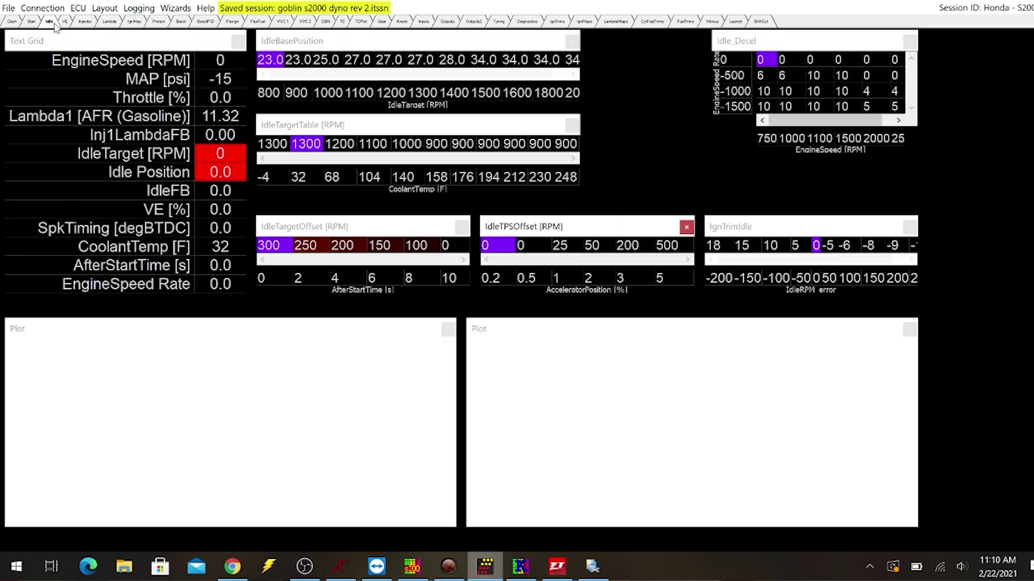
pyautogui.click(12, 21)
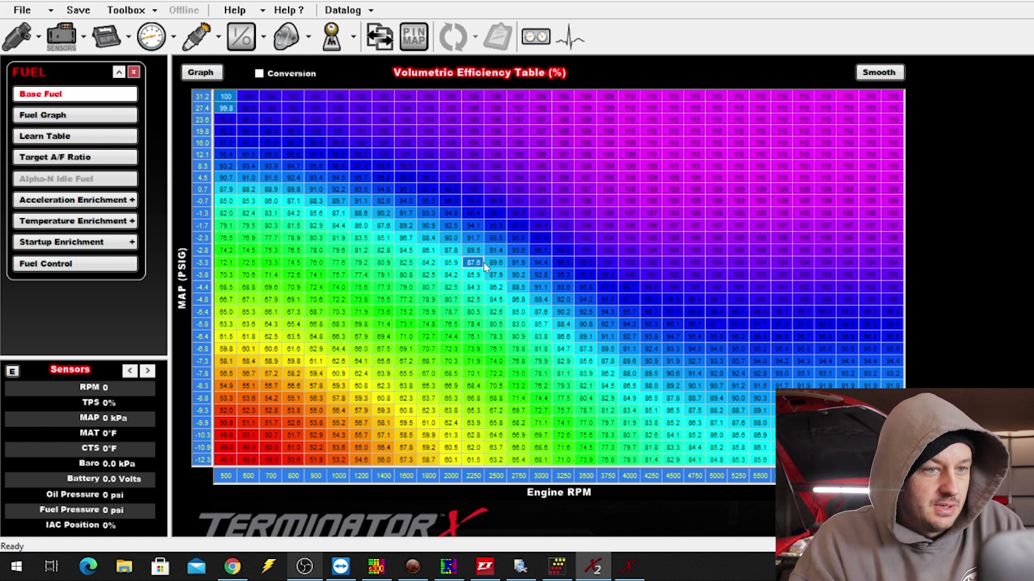
pyautogui.moveTo(483, 263); pyautogui.dragTo(225, 96)
pyautogui.click(114, 116)
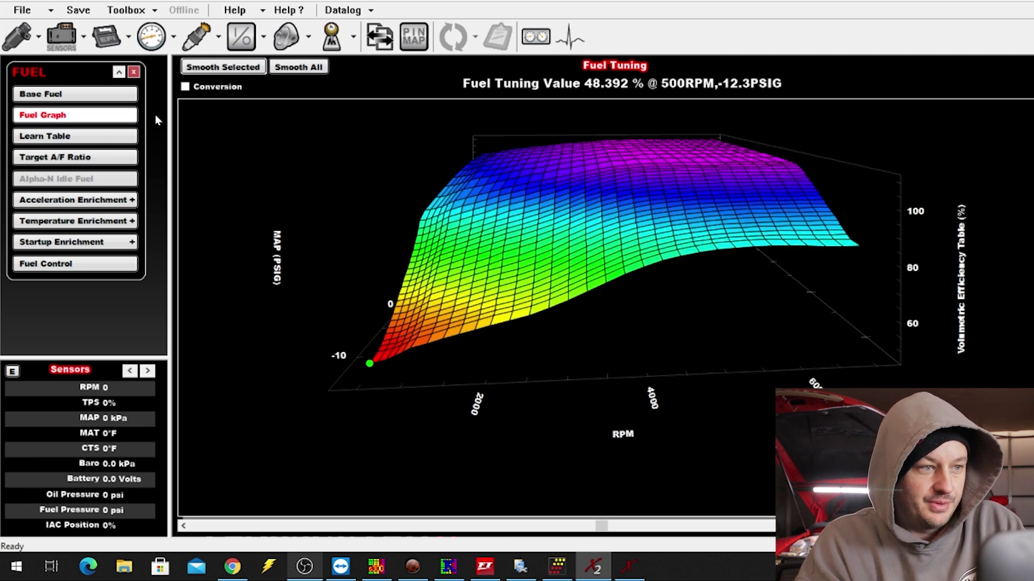
pyautogui.click(105, 94)
pyautogui.click(107, 116)
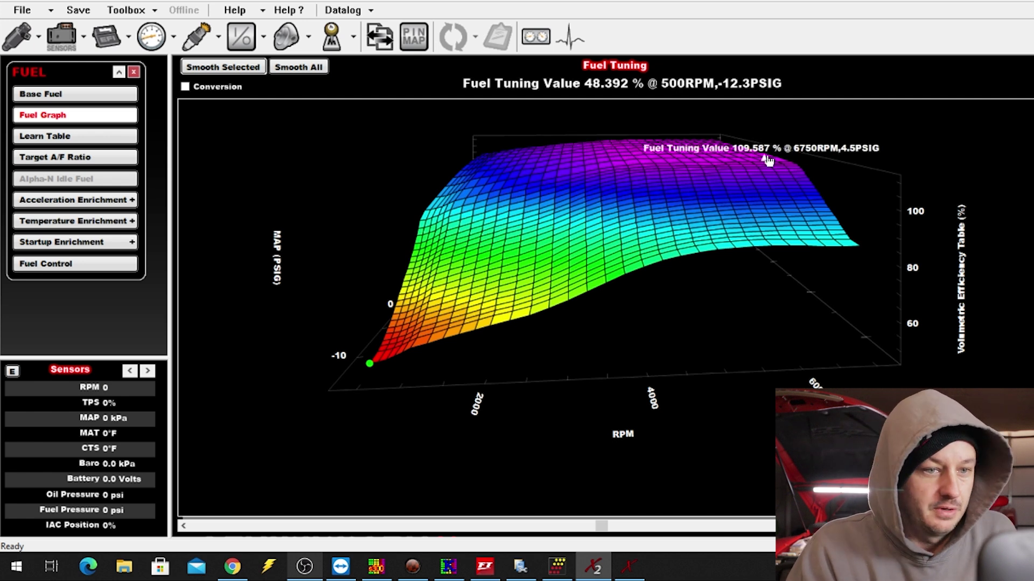
pyautogui.click(51, 96)
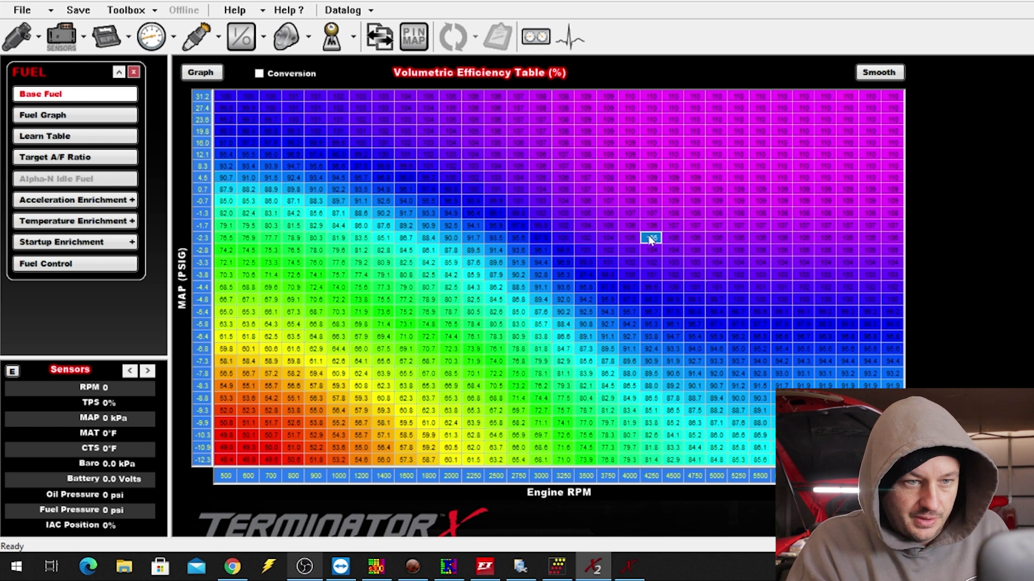
# Step: Raise the high-load VE cells in the 4250, 4750 and 5000 RPM columns
pyautogui.moveTo(653, 139); pyautogui.dragTo(653, 92)
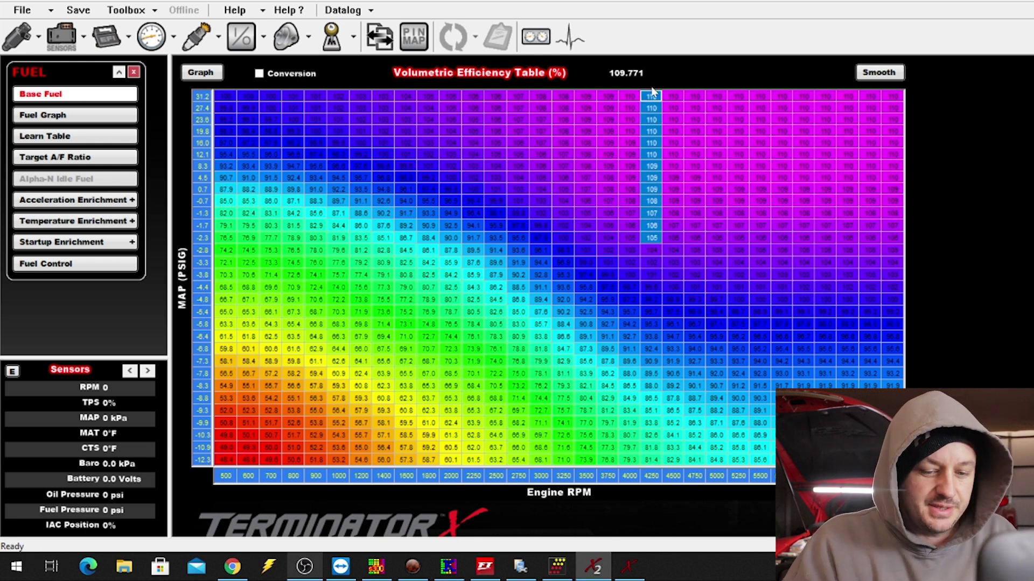
pyautogui.hotkey('ctrl', 'z')
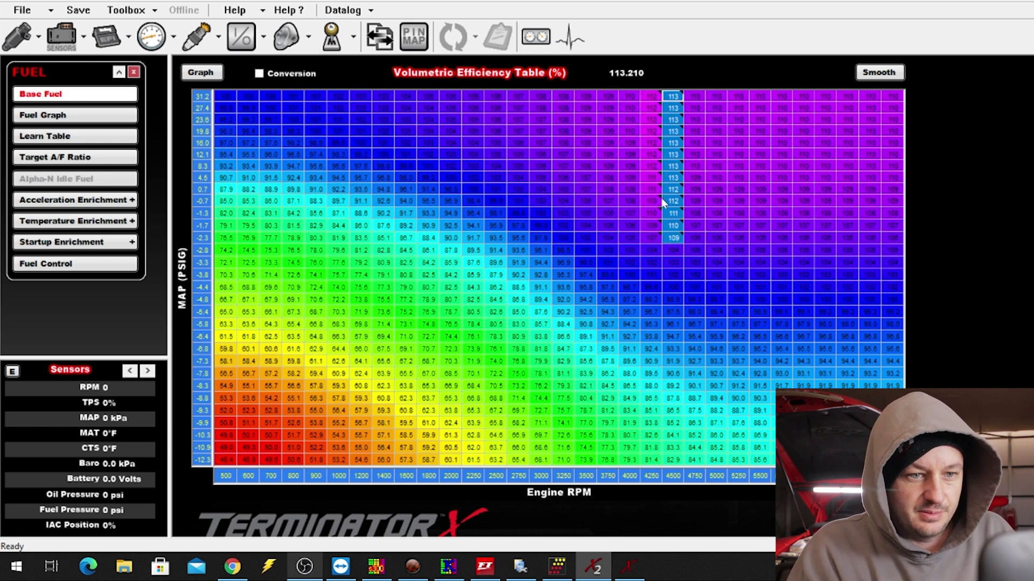
pyautogui.moveTo(693, 238); pyautogui.dragTo(694, 96)
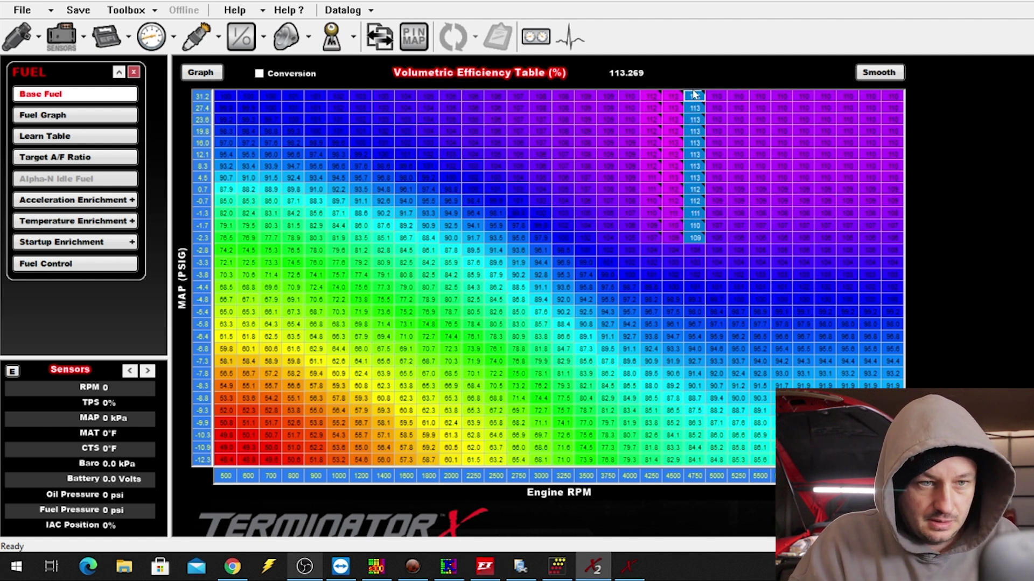
pyautogui.press('+')
pyautogui.moveTo(716, 238); pyautogui.dragTo(718, 100)
pyautogui.press('+')
pyautogui.press('+')
pyautogui.press('+')
pyautogui.press('+')
pyautogui.press('+')
pyautogui.press('+')
pyautogui.press('+')
# Step: Raise the high-load cells from 5250 RPM upward and view the result as the 3D Fuel Graph
pyautogui.moveTo(739, 238); pyautogui.dragTo(740, 99)
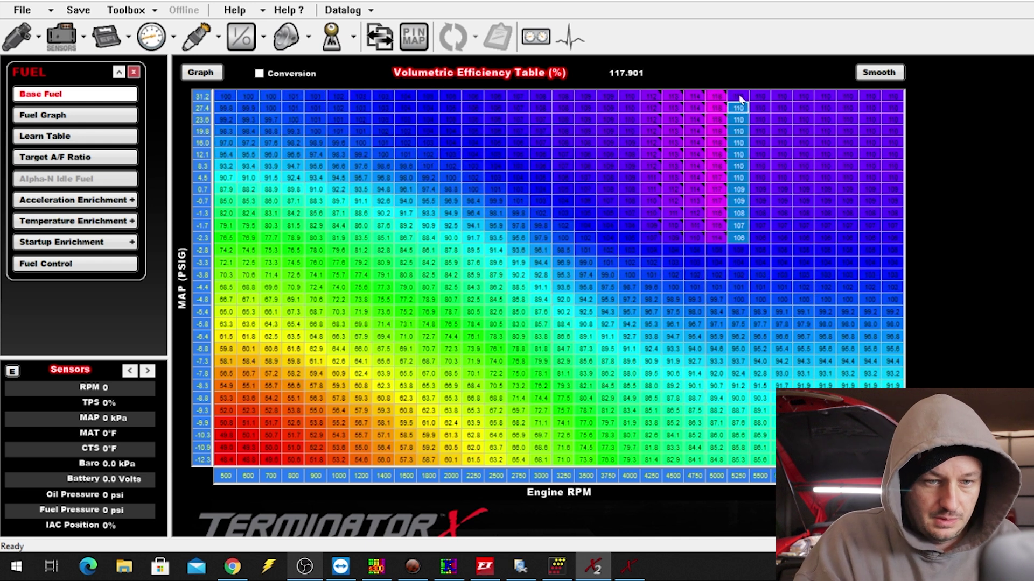
pyautogui.moveTo(759, 238); pyautogui.dragTo(912, 106)
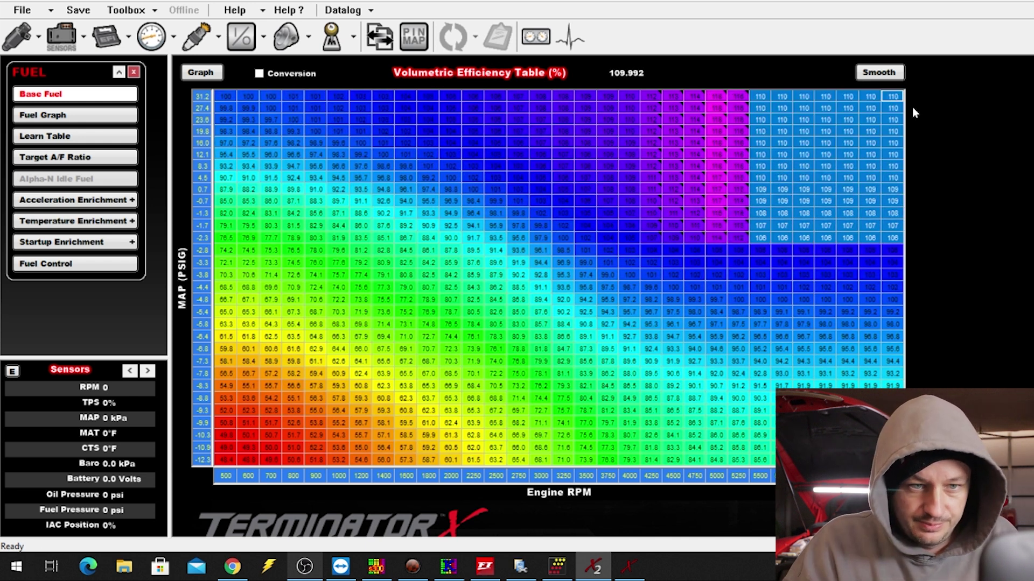
pyautogui.press('+')
pyautogui.press('+')
pyautogui.press('+')
pyautogui.press('+')
pyautogui.click(848, 142)
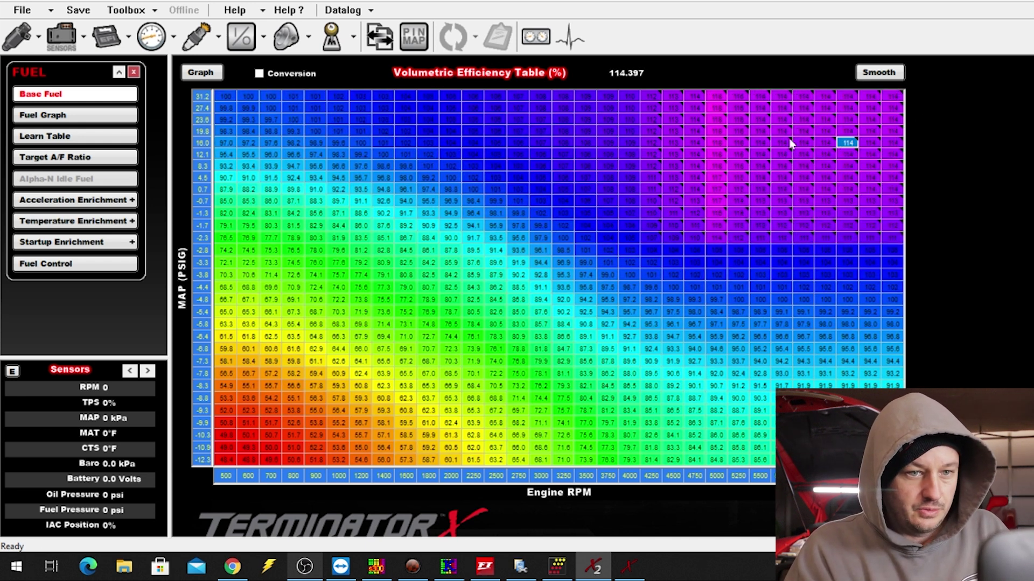
pyautogui.click(69, 115)
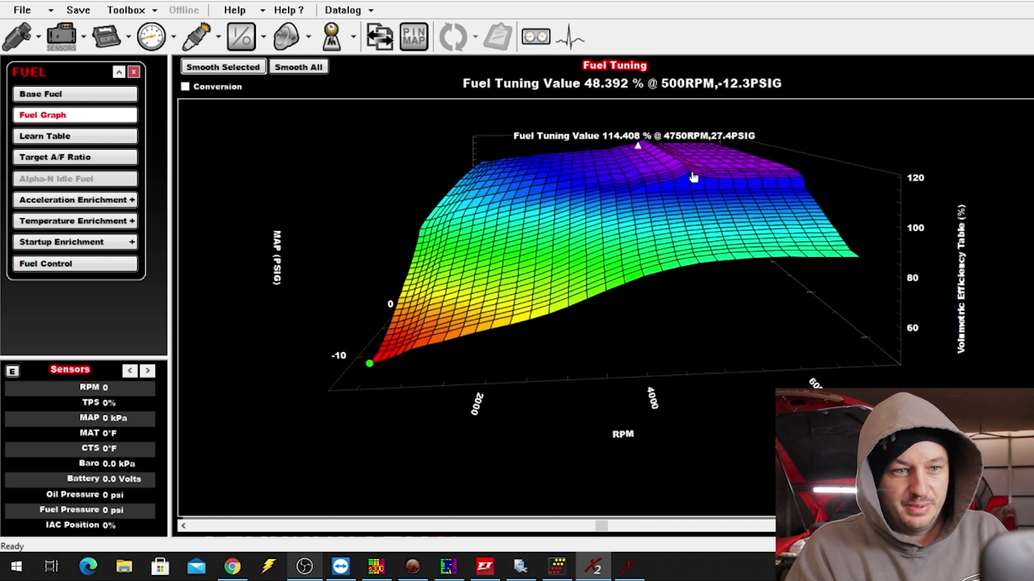
pyautogui.moveTo(704, 177)
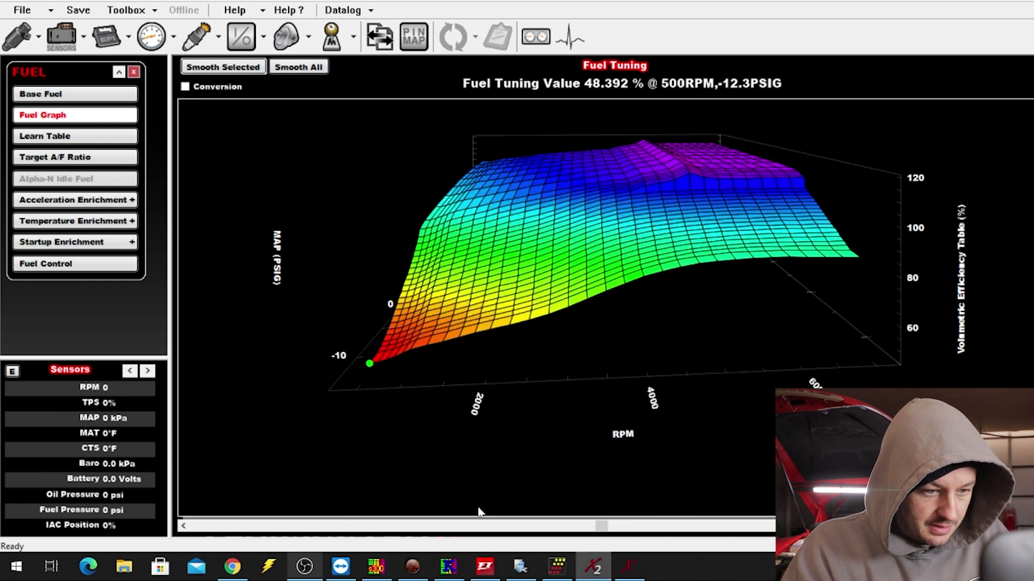
# Step: In Hondata, raise row 4000's columns 10–16 about 2% and rows 4500–5750 about 4%
pyautogui.click(378, 568)
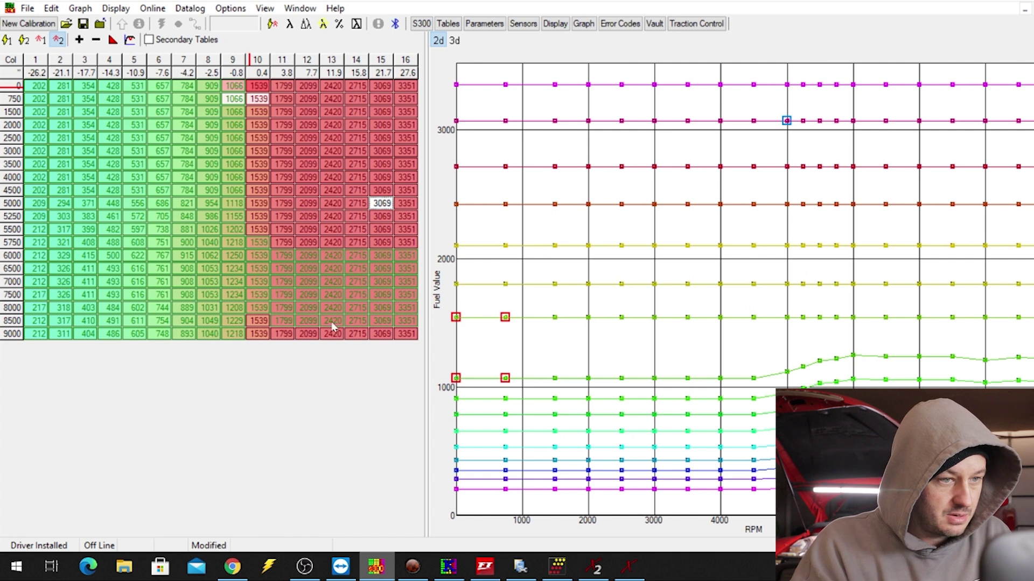
pyautogui.moveTo(260, 183); pyautogui.dragTo(414, 184)
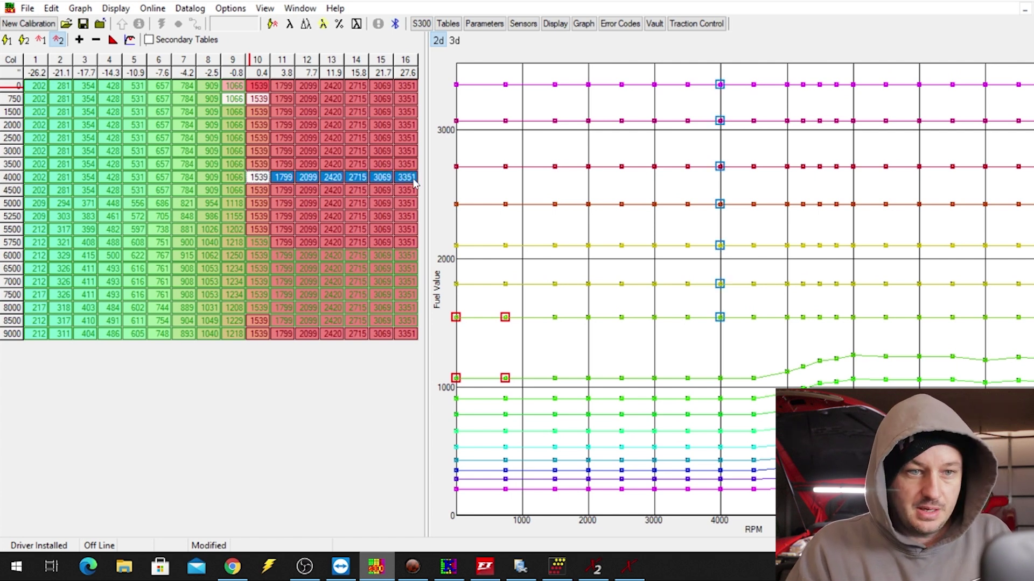
pyautogui.press('+')
pyautogui.moveTo(264, 191); pyautogui.dragTo(384, 195)
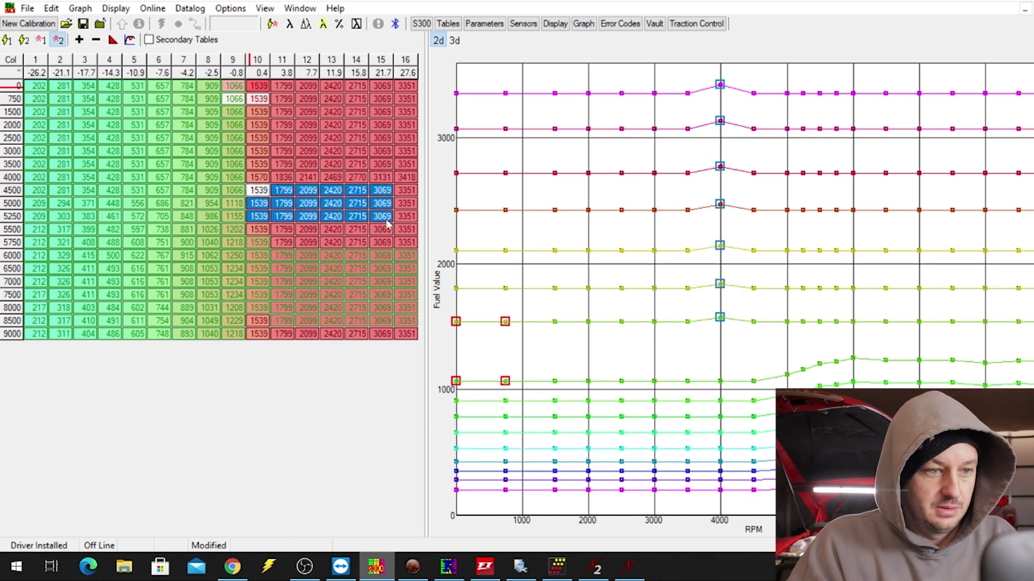
pyautogui.moveTo(387, 225); pyautogui.dragTo(409, 248)
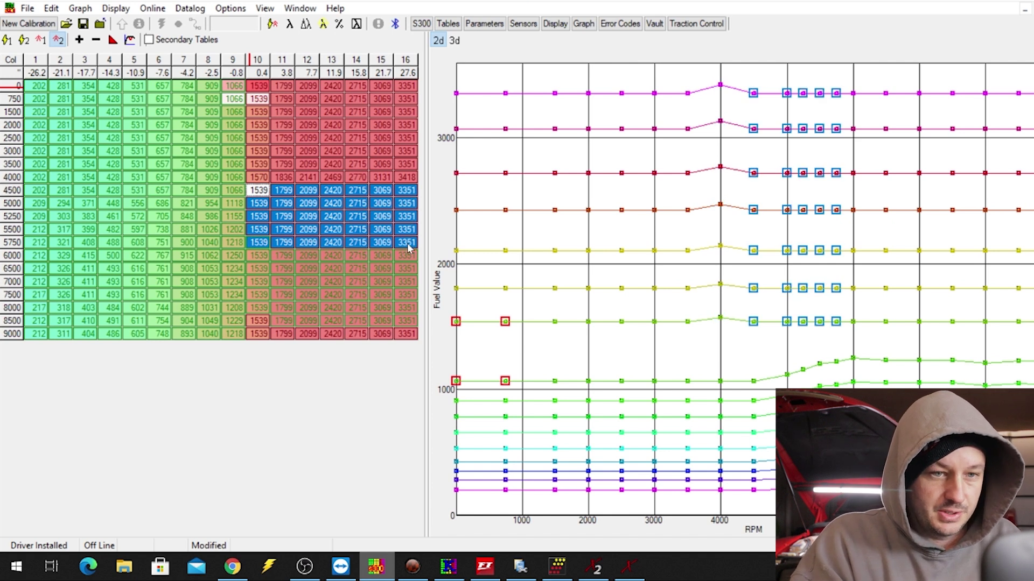
pyautogui.press('+')
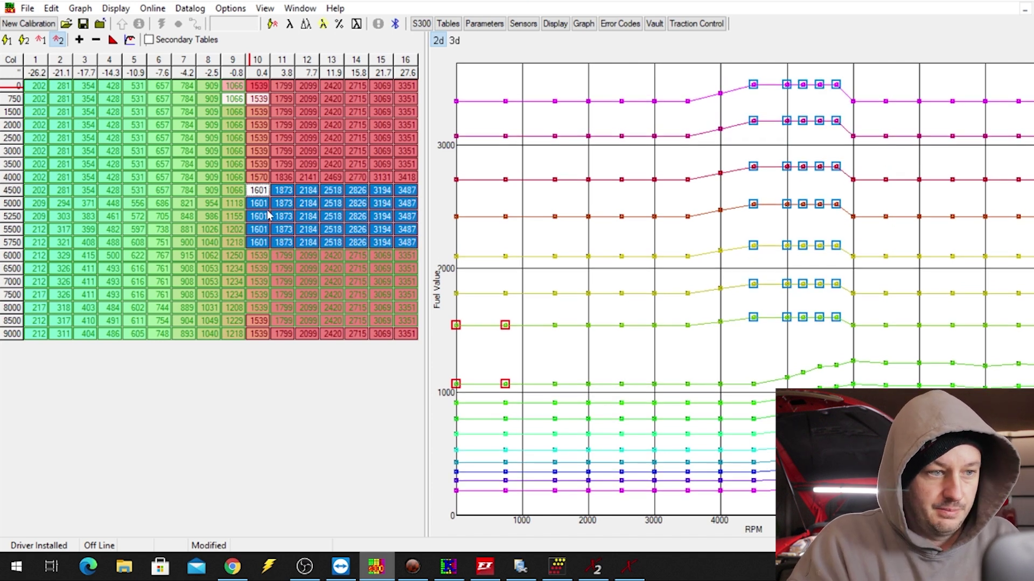
# Step: Add about 2% from 5000 RPM down, 2% to rows 5250–5750, 5% to rows 6000–9000, then return to Holley
pyautogui.moveTo(262, 203); pyautogui.dragTo(412, 340)
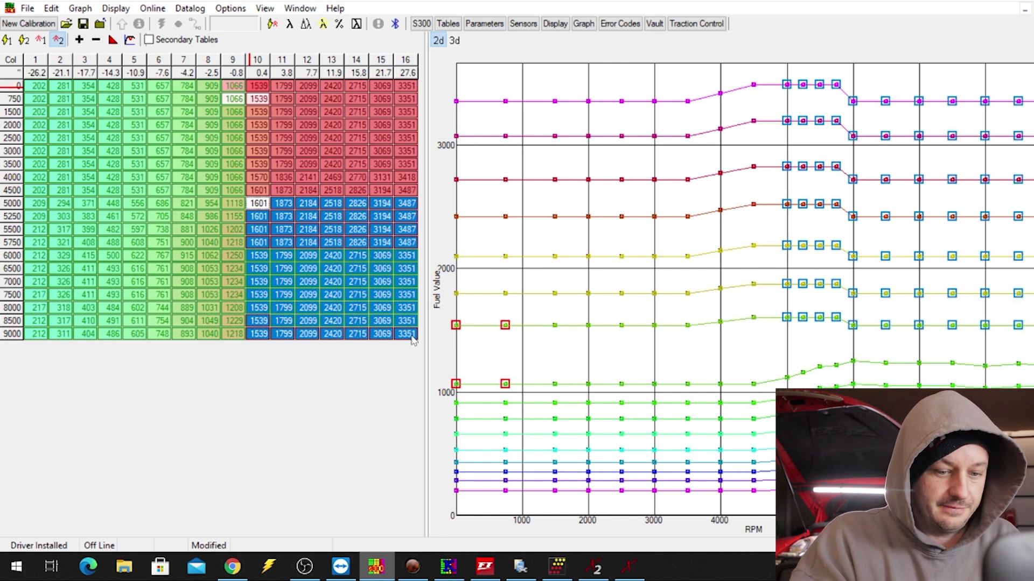
pyautogui.press('+')
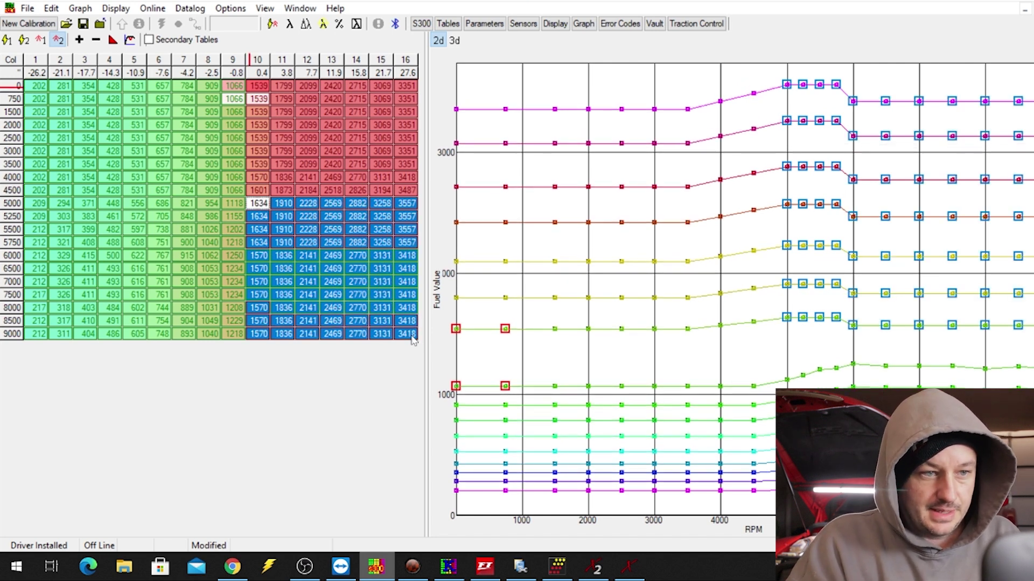
pyautogui.click(259, 220)
pyautogui.moveTo(258, 225); pyautogui.dragTo(413, 245)
pyautogui.press('+')
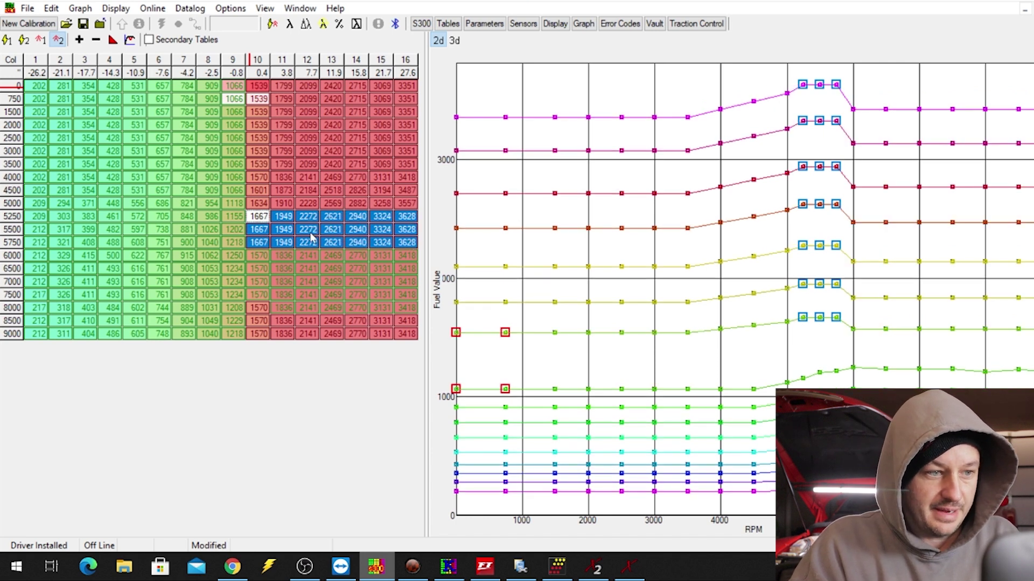
pyautogui.moveTo(259, 255); pyautogui.dragTo(422, 395)
pyautogui.press('+')
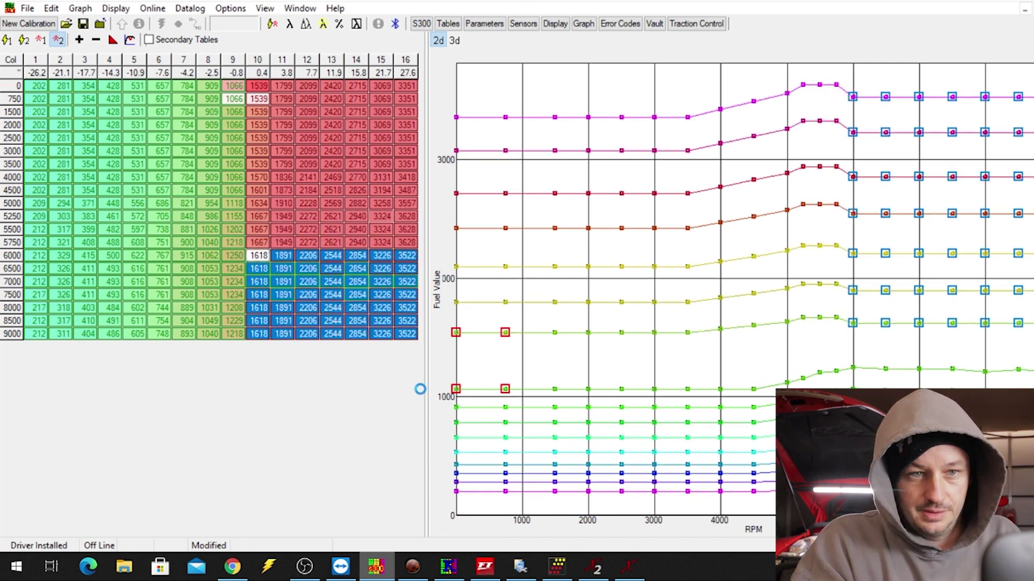
pyautogui.hotkey('alt', 'Tab')
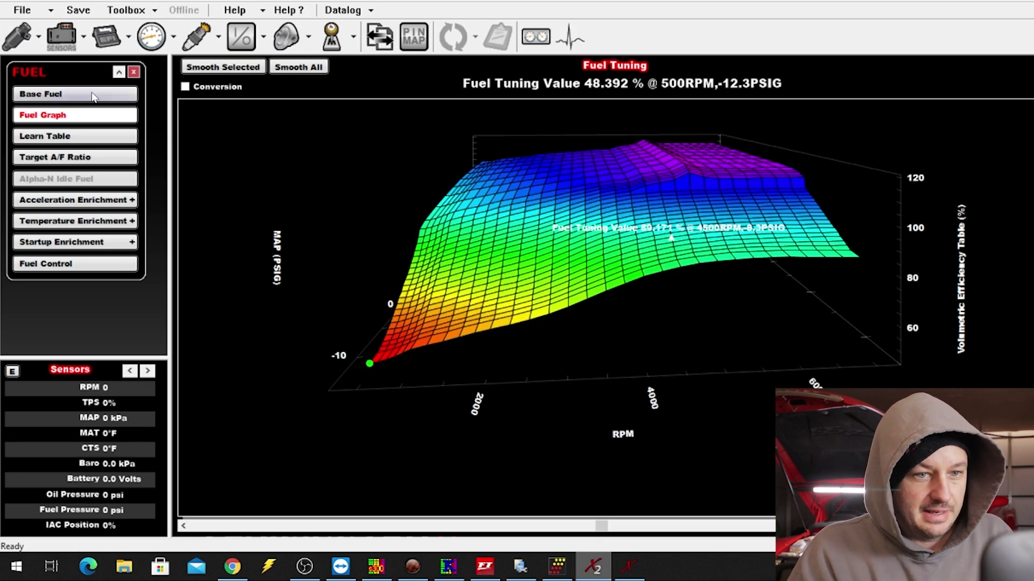
pyautogui.moveTo(688, 166)
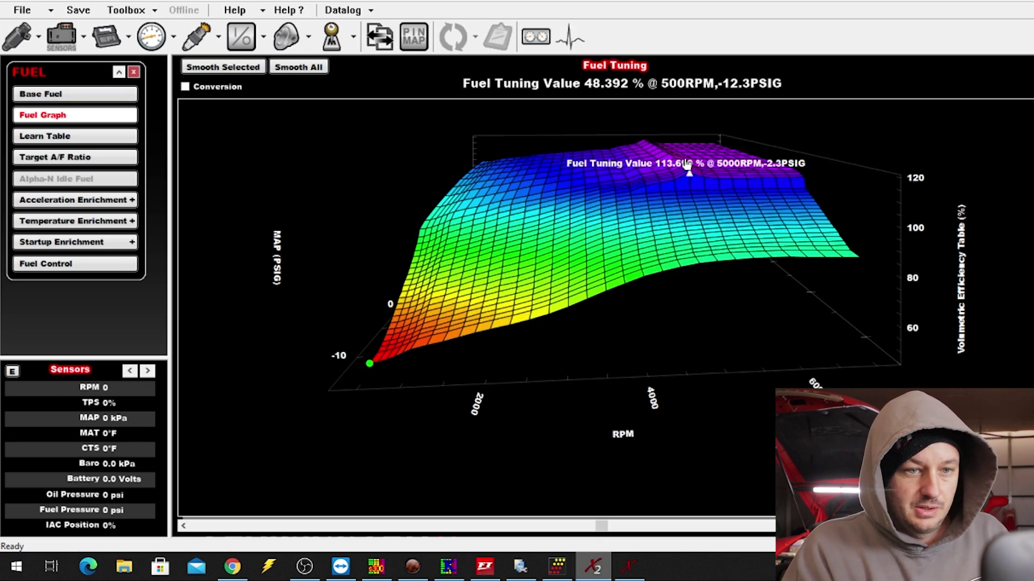
pyautogui.click(23, 96)
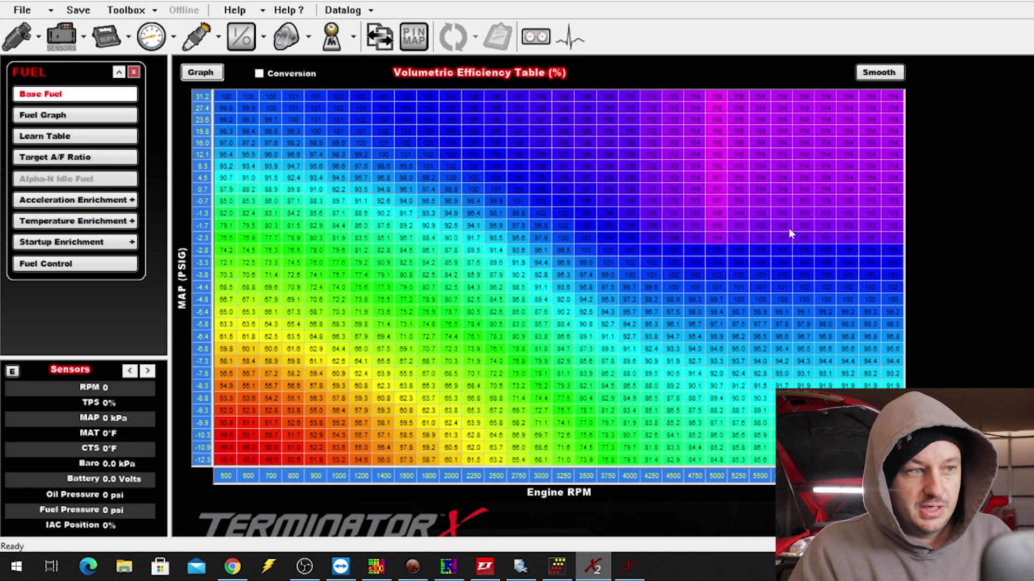
pyautogui.click(102, 118)
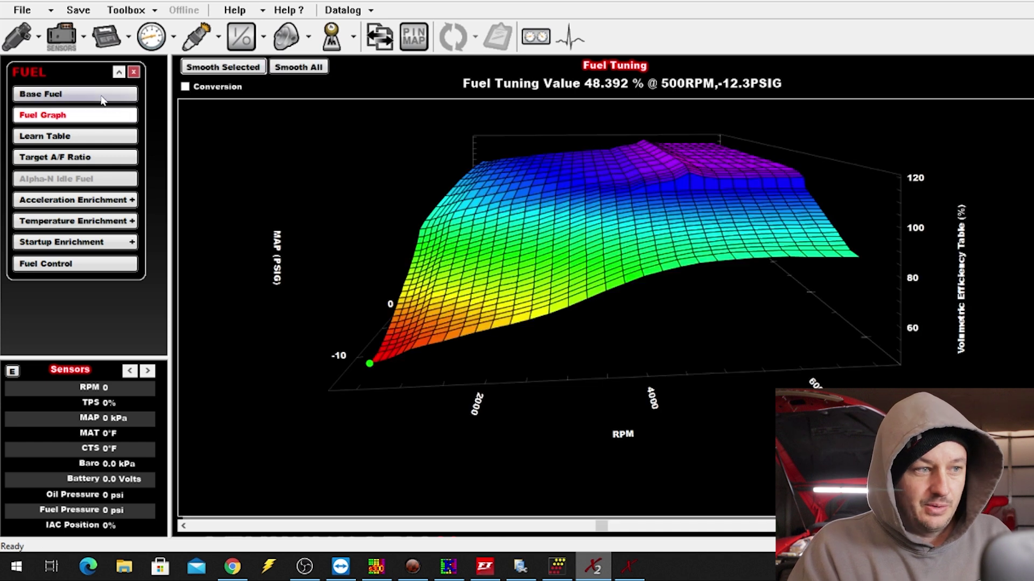
pyautogui.click(102, 98)
pyautogui.click(102, 118)
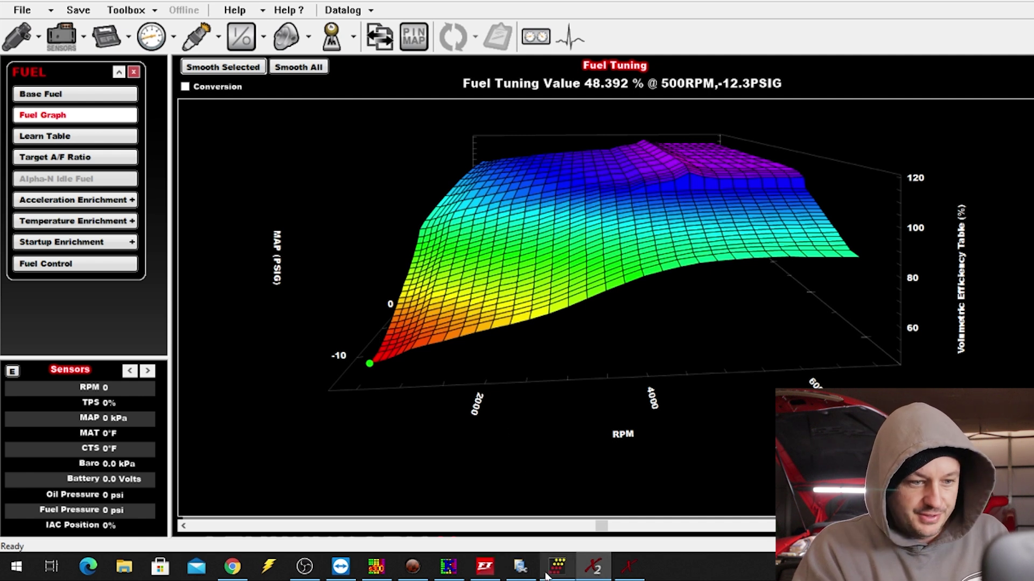
# Step: In KManager, raise the high-RPM block from 6750 RPM about 2% and rows 7000–8500 by 1%
pyautogui.click(449, 567)
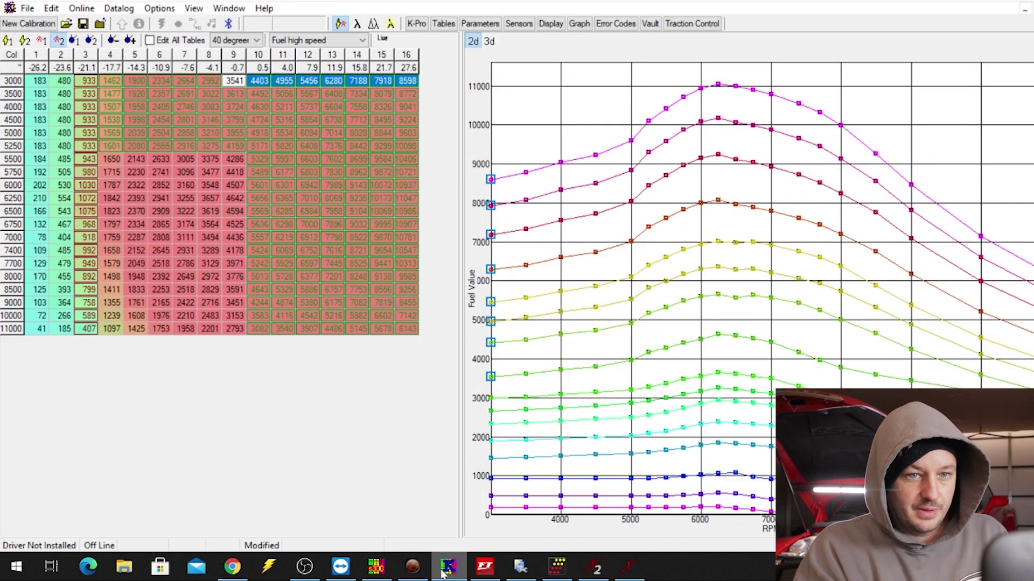
pyautogui.moveTo(261, 173); pyautogui.dragTo(450, 176)
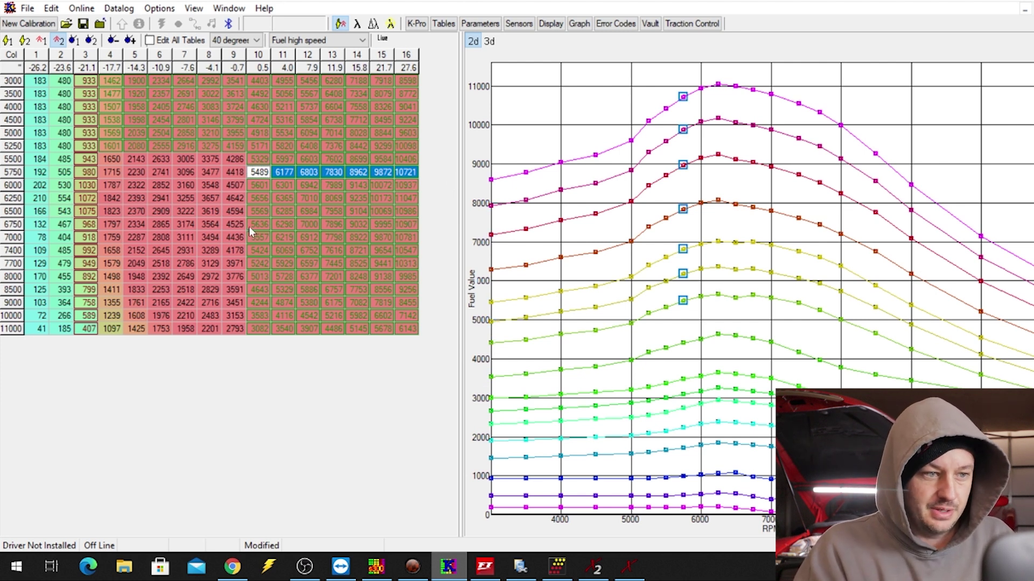
pyautogui.moveTo(257, 225); pyautogui.dragTo(435, 358)
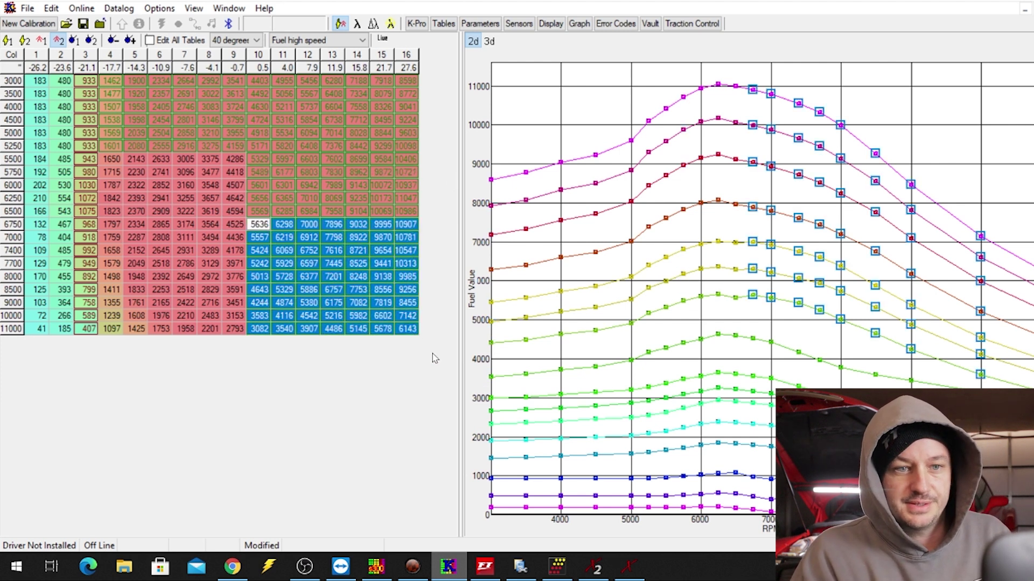
pyautogui.press('+')
pyautogui.moveTo(260, 237); pyautogui.dragTo(408, 337)
pyautogui.press('+')
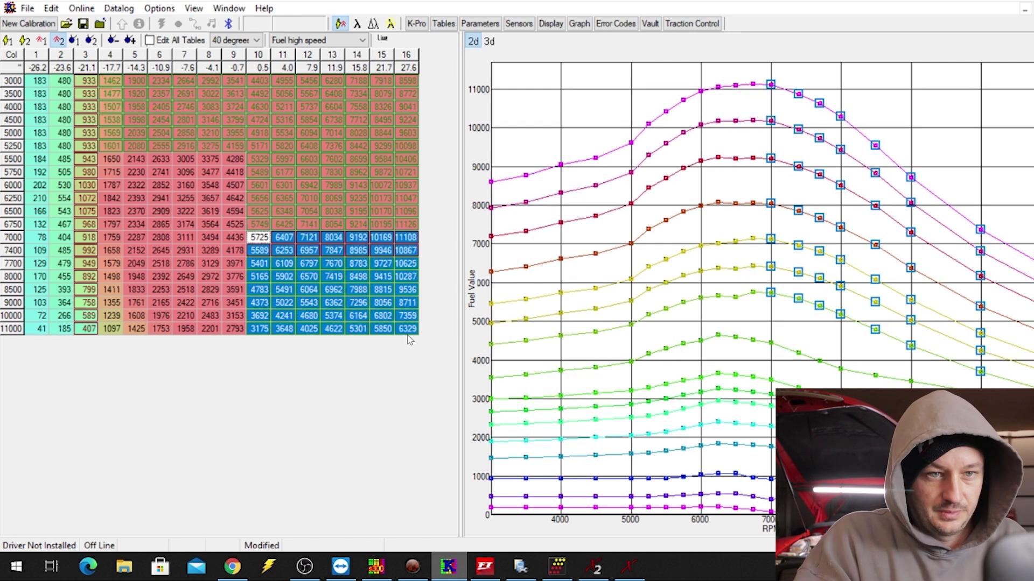
# Step: Add 1% each to rows 7400–11000 and 7700–11000 in columns 10–16, then return to Terminator X
pyautogui.moveTo(264, 250); pyautogui.dragTo(421, 342)
pyautogui.press('+')
pyautogui.press('+')
pyautogui.moveTo(259, 265); pyautogui.dragTo(410, 337)
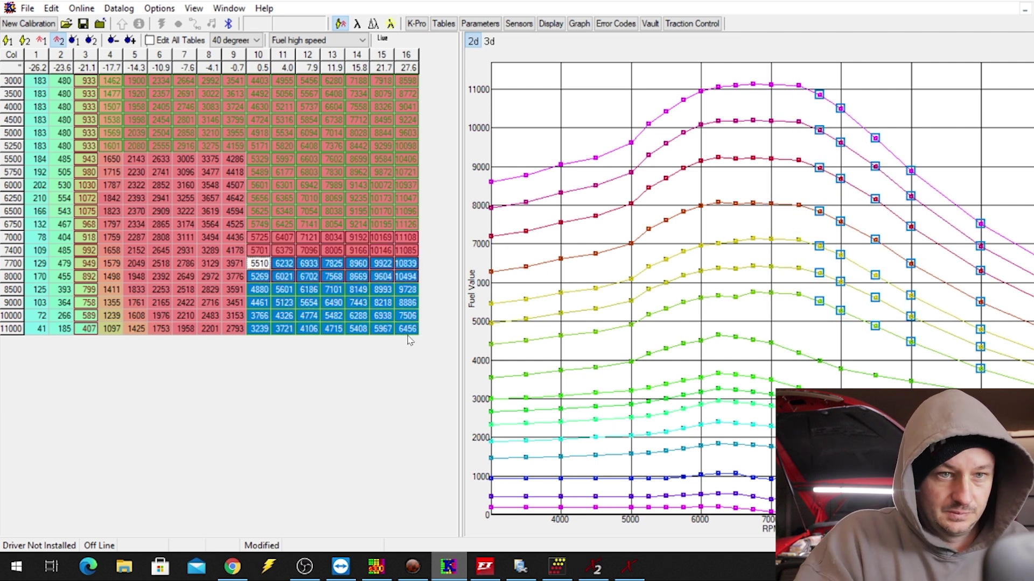
pyautogui.press('+')
pyautogui.press('+')
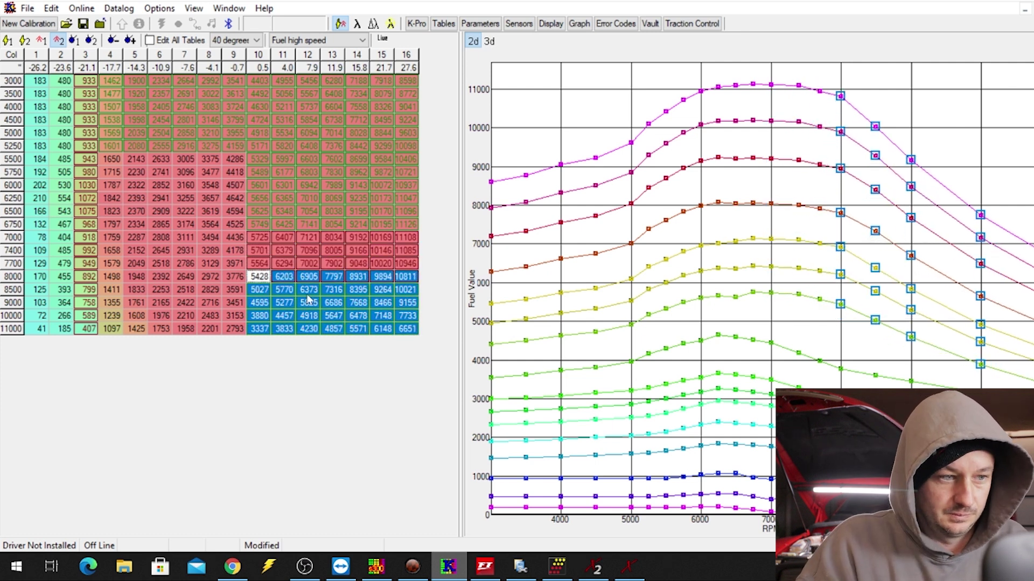
pyautogui.moveTo(259, 264); pyautogui.dragTo(407, 263)
pyautogui.click(255, 268)
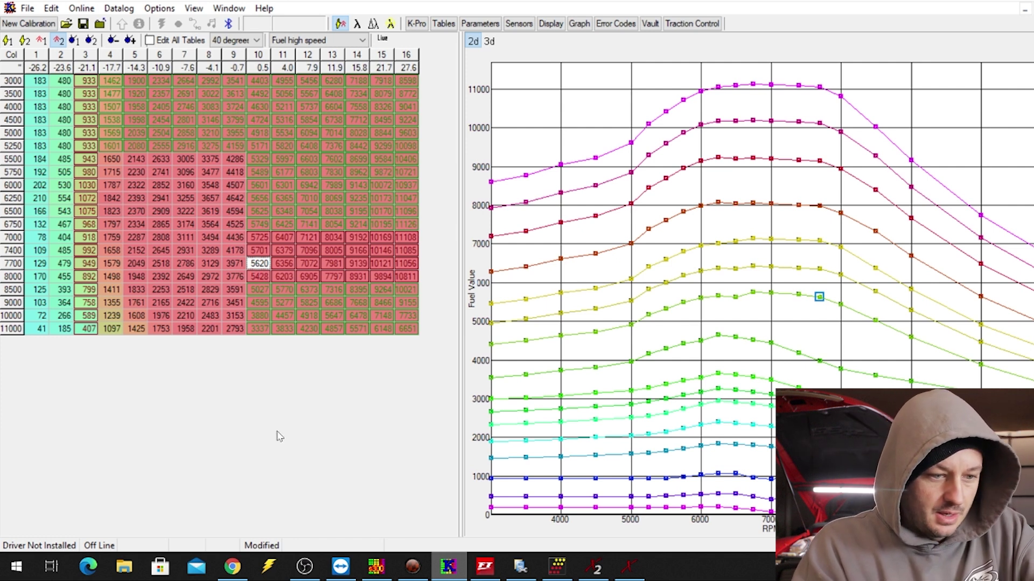
pyautogui.click(595, 568)
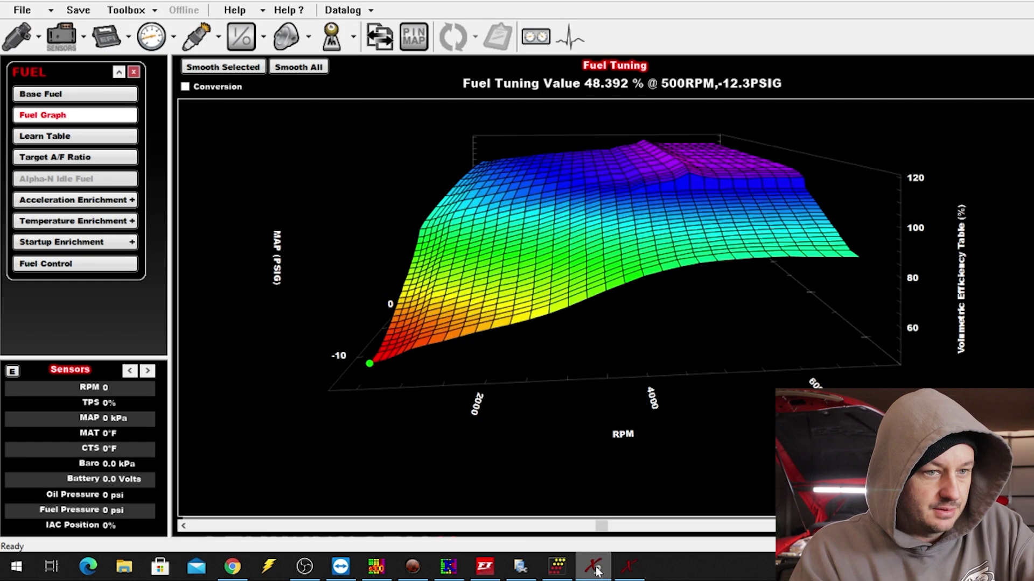
# Step: Open the second Terminator X tune and flip between its VE table and 3D fuel graph
pyautogui.click(622, 572)
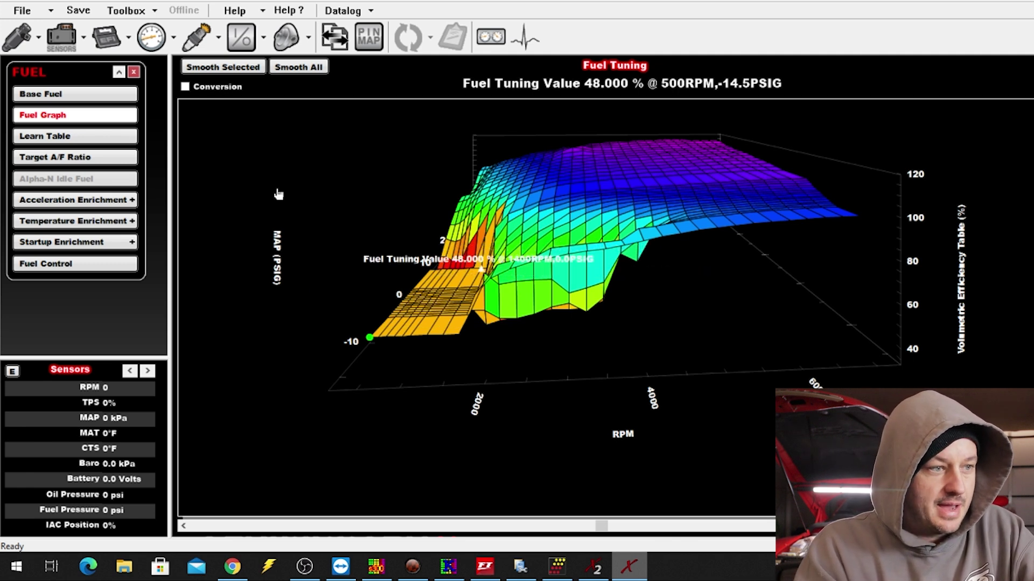
pyautogui.click(60, 95)
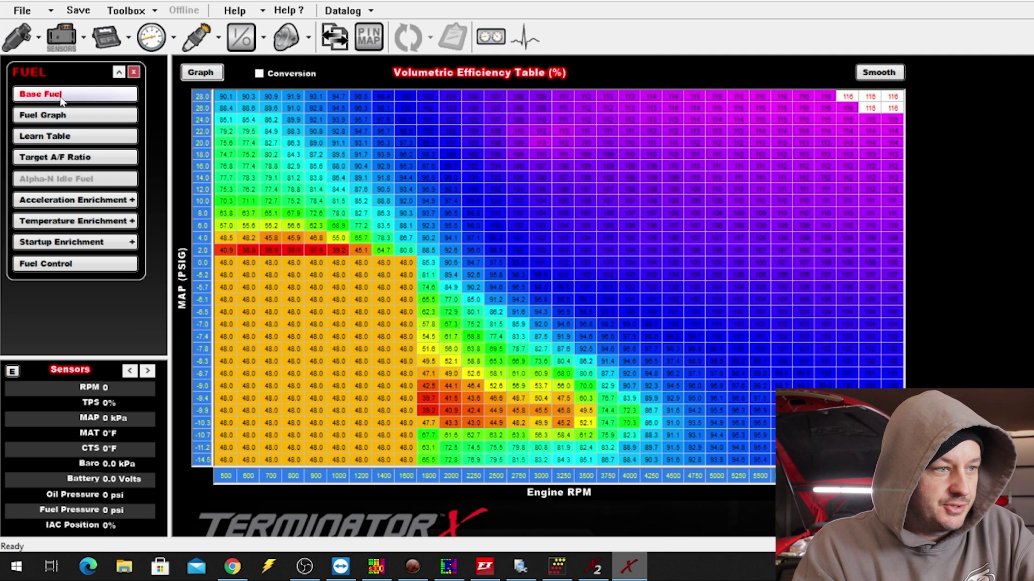
pyautogui.click(59, 115)
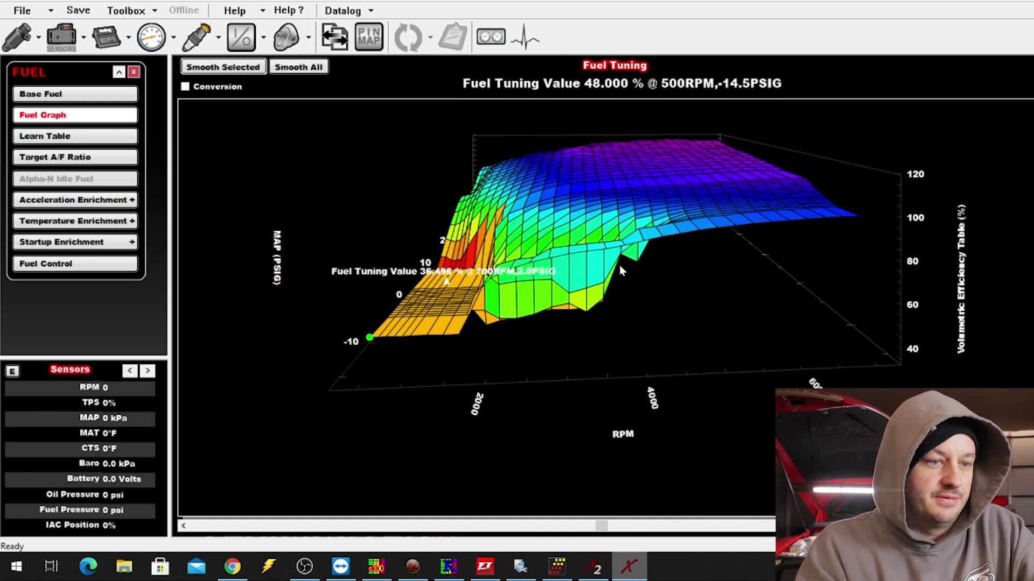
pyautogui.click(70, 95)
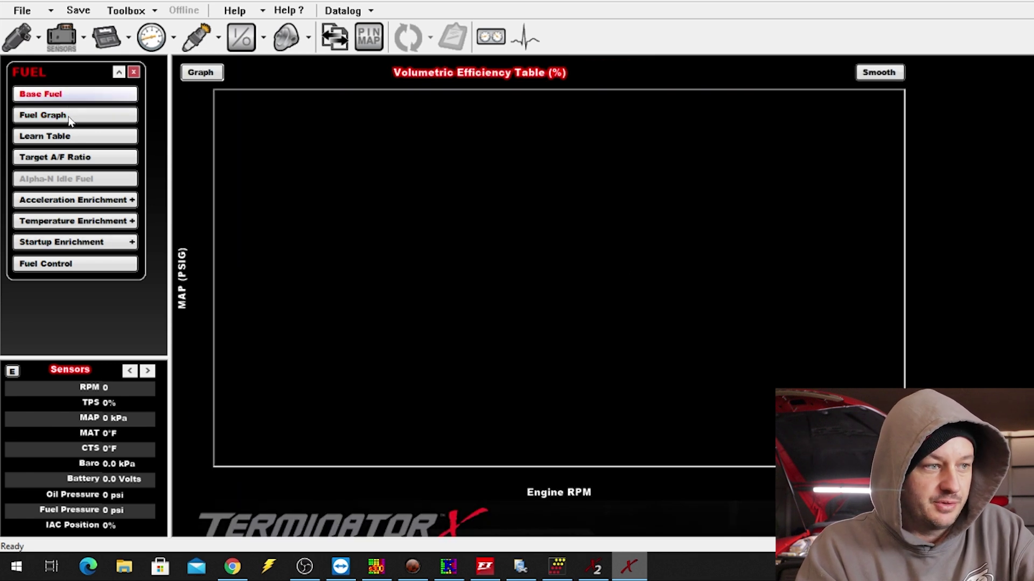
pyautogui.click(65, 115)
pyautogui.click(67, 95)
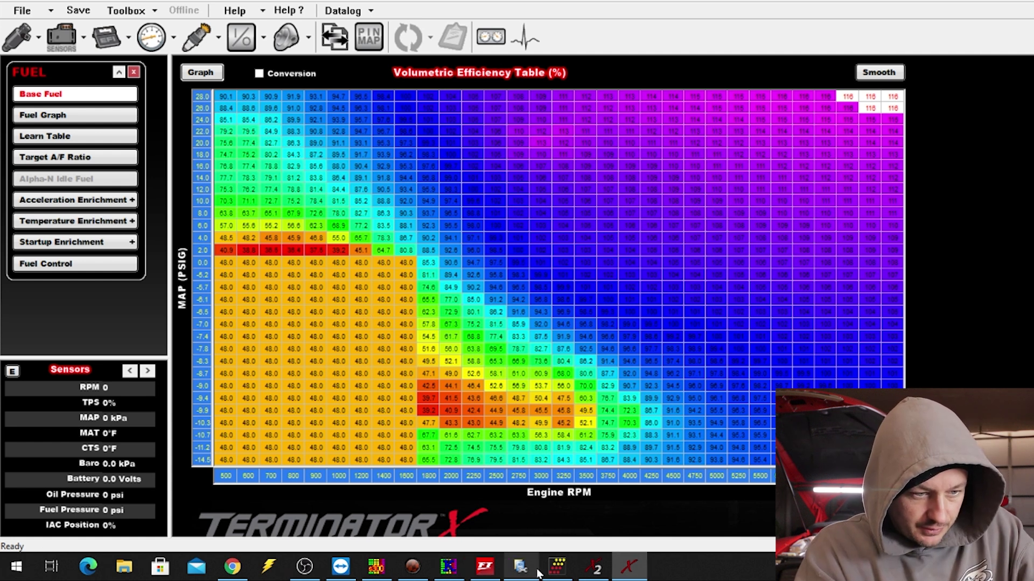
pyautogui.click(557, 568)
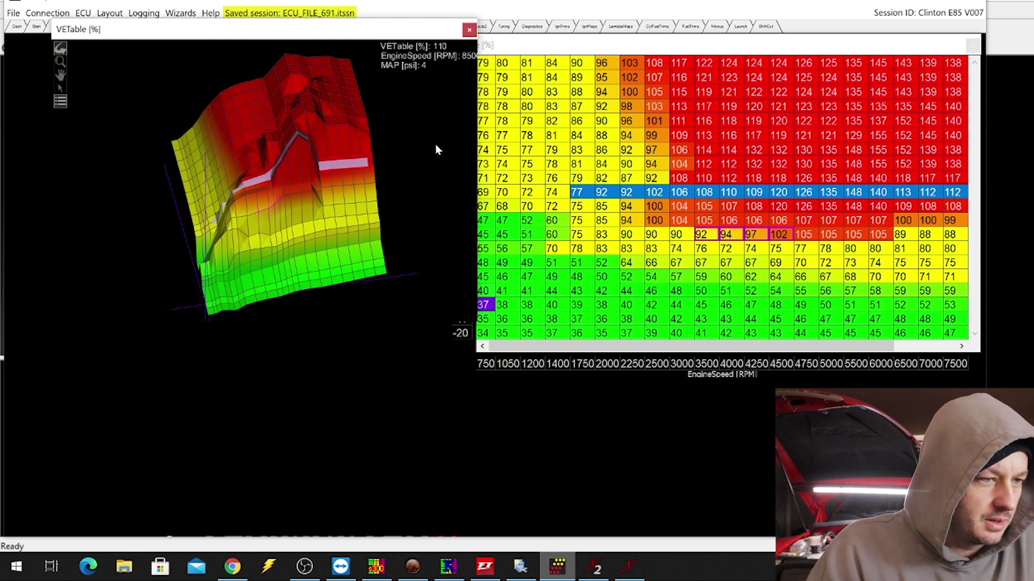
# Step: Raise the 5000 and 5500 RPM VE cells from 15 to 45 psi
pyautogui.click(704, 77)
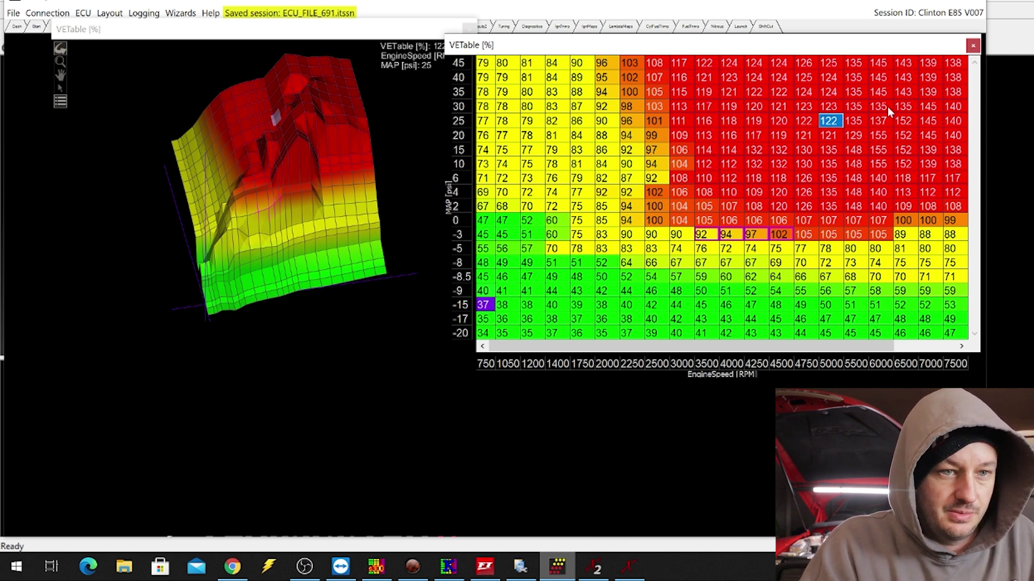
pyautogui.doubleClick(829, 121)
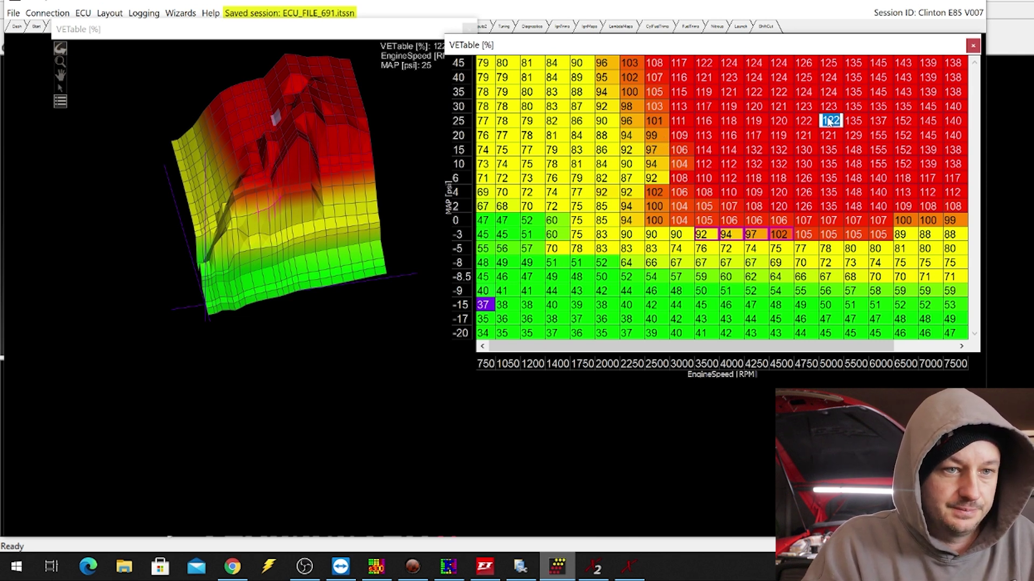
pyautogui.moveTo(830, 150); pyautogui.dragTo(829, 63)
pyautogui.press('+')
pyautogui.press('+')
pyautogui.press('+')
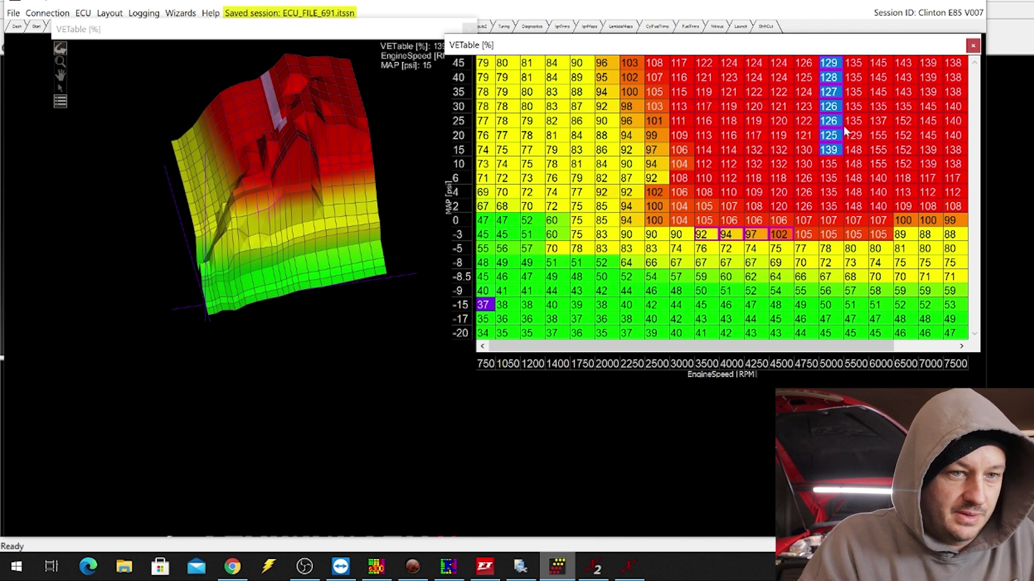
pyautogui.moveTo(853, 150); pyautogui.dragTo(873, 47)
pyautogui.press('+')
pyautogui.press('+')
pyautogui.press('+')
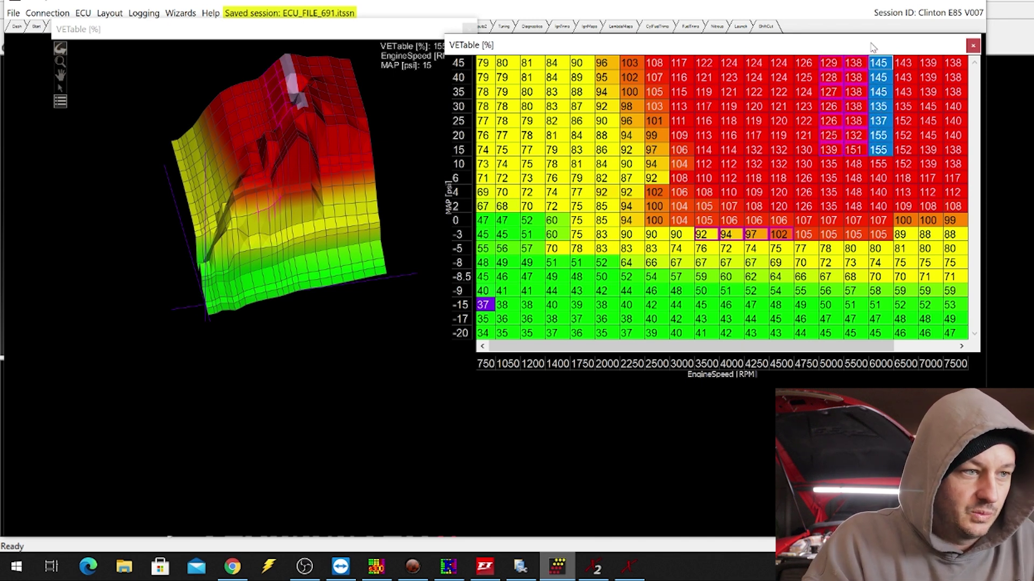
# Step: Raise the 6000 and 6500 RPM boost cells and set 6500 RPM at 30 psi to 146
pyautogui.press('pageup')
pyautogui.moveTo(878, 106); pyautogui.dragTo(903, 120)
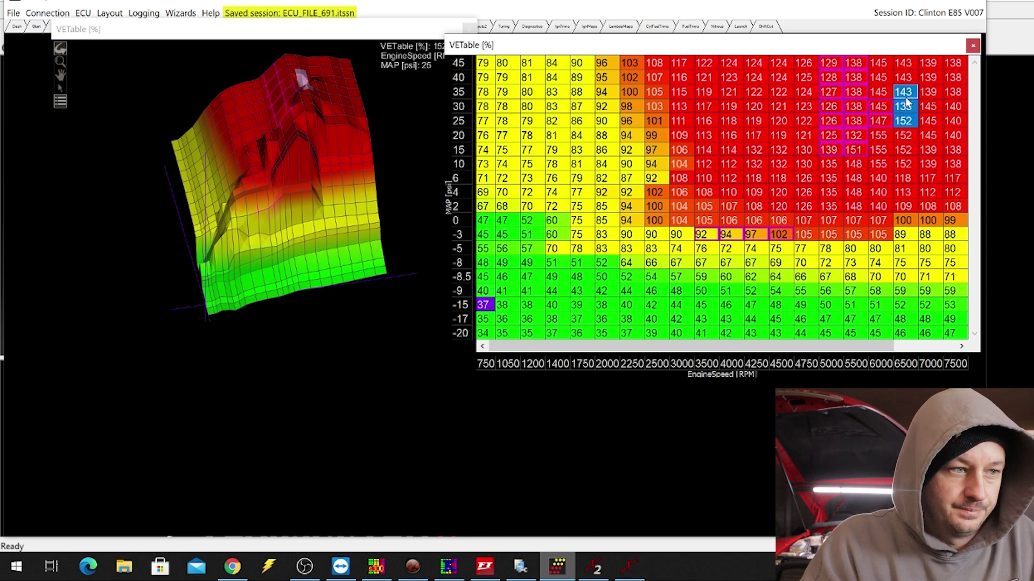
pyautogui.press('+')
pyautogui.press('+')
pyautogui.press('+')
pyautogui.click(902, 91)
pyautogui.press('+')
pyautogui.click(903, 106)
pyautogui.write('146')
pyautogui.press('Return')
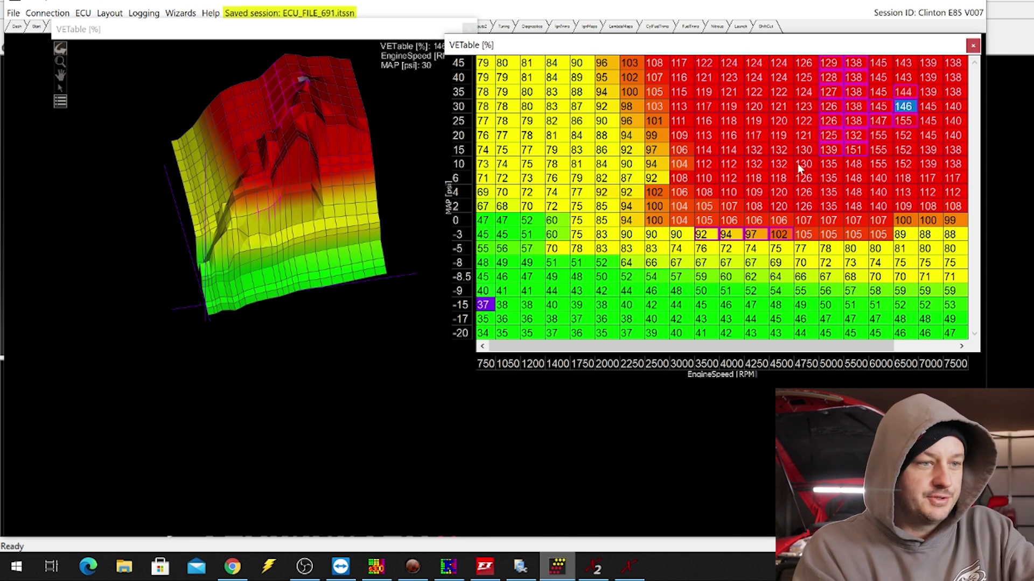
pyautogui.click(486, 567)
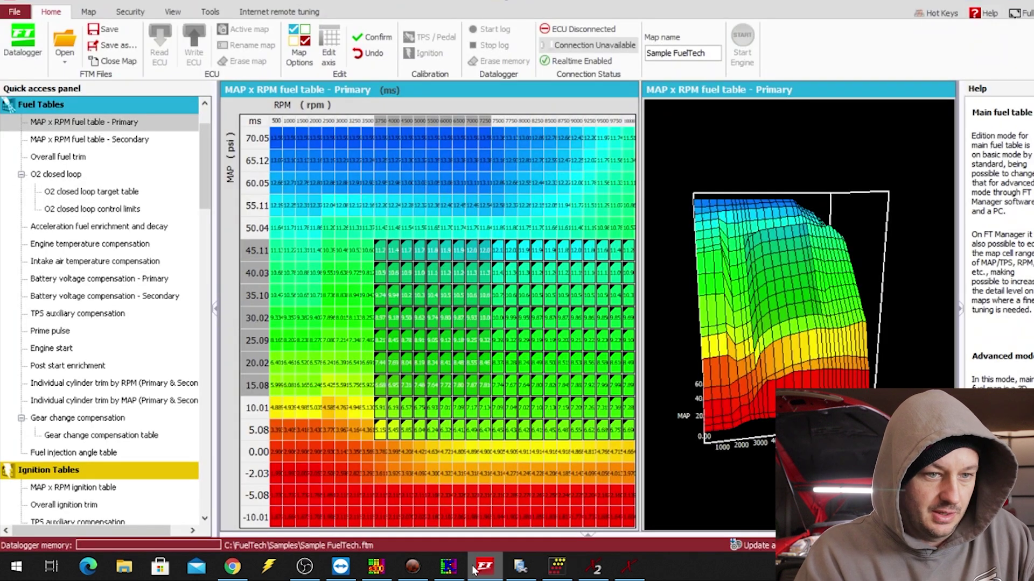
# Step: In the S300 fuel table, lower row 5250's high-load cells about 1% and nudge row 5750 up
pyautogui.click(461, 570)
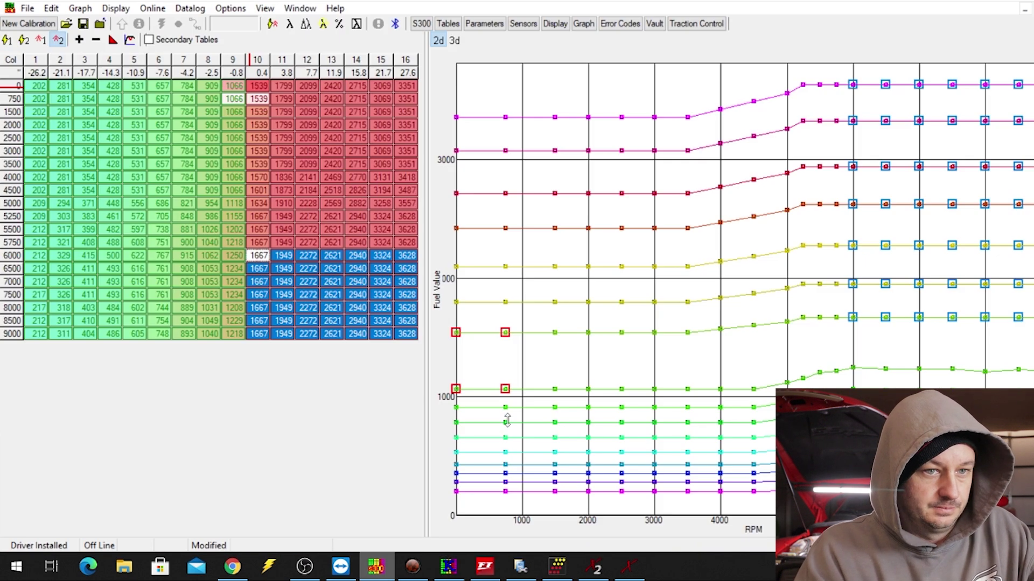
pyautogui.moveTo(283, 242); pyautogui.dragTo(406, 242)
pyautogui.moveTo(283, 215); pyautogui.dragTo(407, 215)
pyautogui.press('-')
pyautogui.moveTo(283, 255); pyautogui.dragTo(406, 255)
pyautogui.press('+')
# Step: Raise the next rows through 7000 slightly, and lower rows 7500–8500 about 2% and row 9000 about 5%
pyautogui.press('+')
pyautogui.press('+')
pyautogui.moveTo(258, 268); pyautogui.dragTo(406, 281)
pyautogui.press('+')
pyautogui.press('+')
pyautogui.press('+')
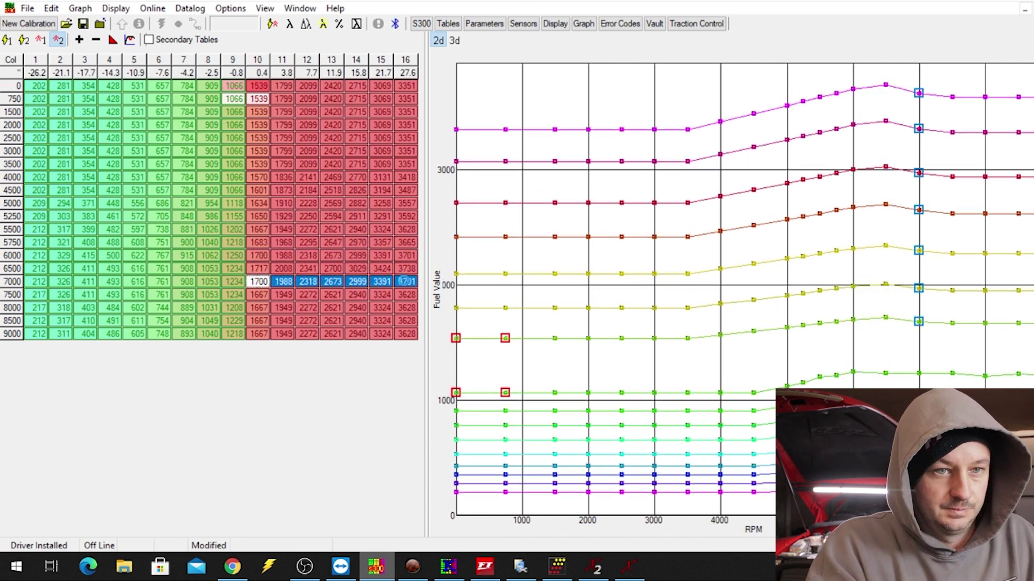
pyautogui.press('+')
pyautogui.press('+')
pyautogui.press('+')
pyautogui.moveTo(258, 294); pyautogui.dragTo(409, 295)
pyautogui.press('+')
pyautogui.press('+')
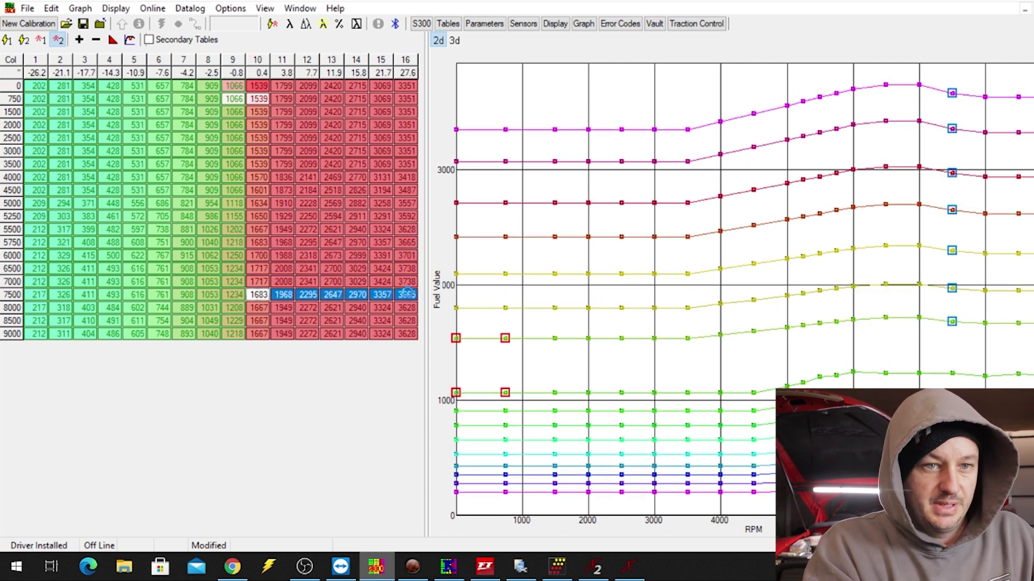
pyautogui.moveTo(259, 321); pyautogui.dragTo(404, 334)
pyautogui.press('-')
pyautogui.press('-')
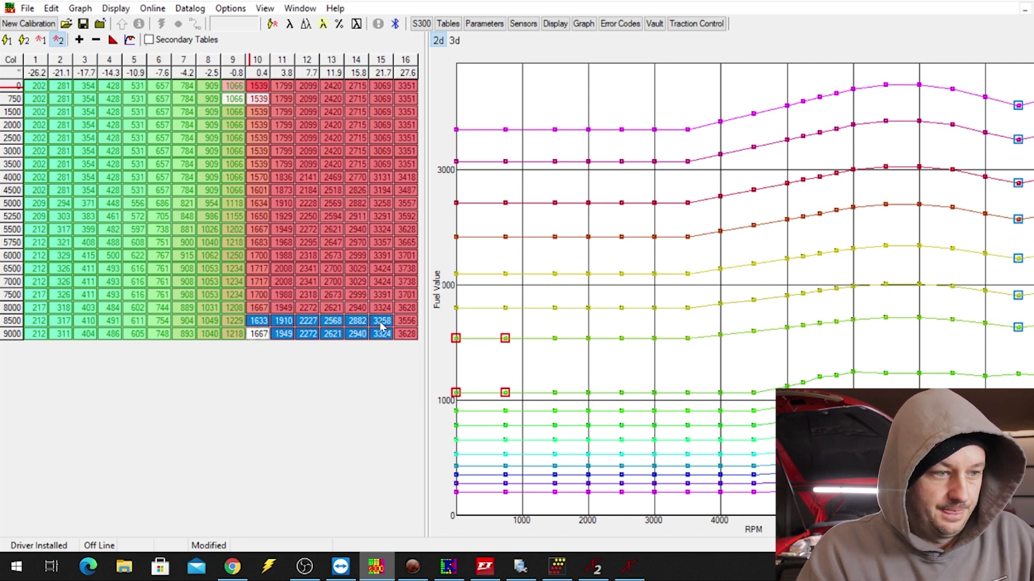
pyautogui.moveTo(259, 334); pyautogui.dragTo(404, 335)
pyautogui.press('-')
pyautogui.press('-')
pyautogui.press('-')
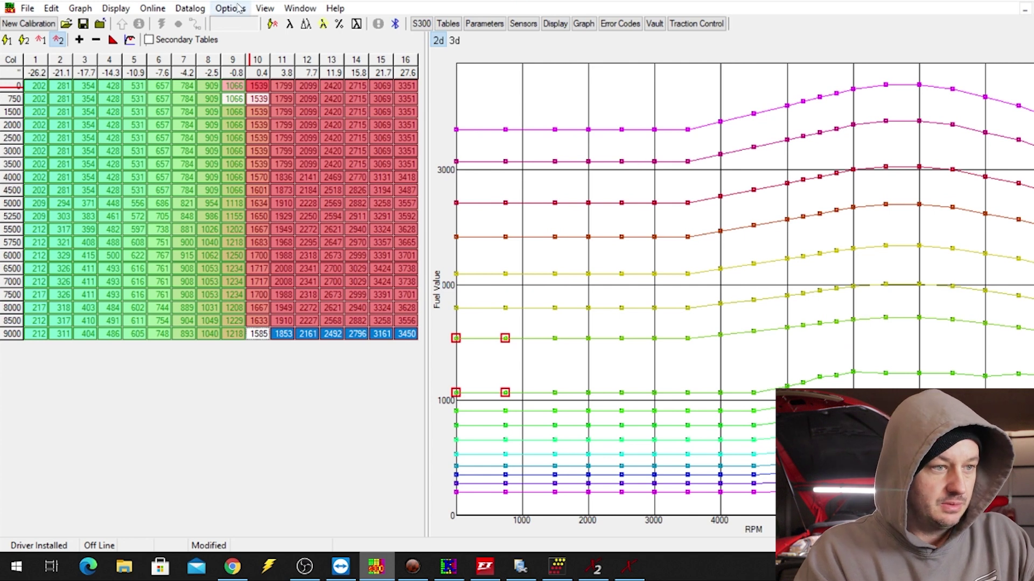
# Step: Raise fuel columns 1–9 across all rows by about 10%
pyautogui.moveTo(235, 86); pyautogui.dragTo(112, 163)
pyautogui.moveTo(44, 297); pyautogui.dragTo(19, 389)
pyautogui.press('+')
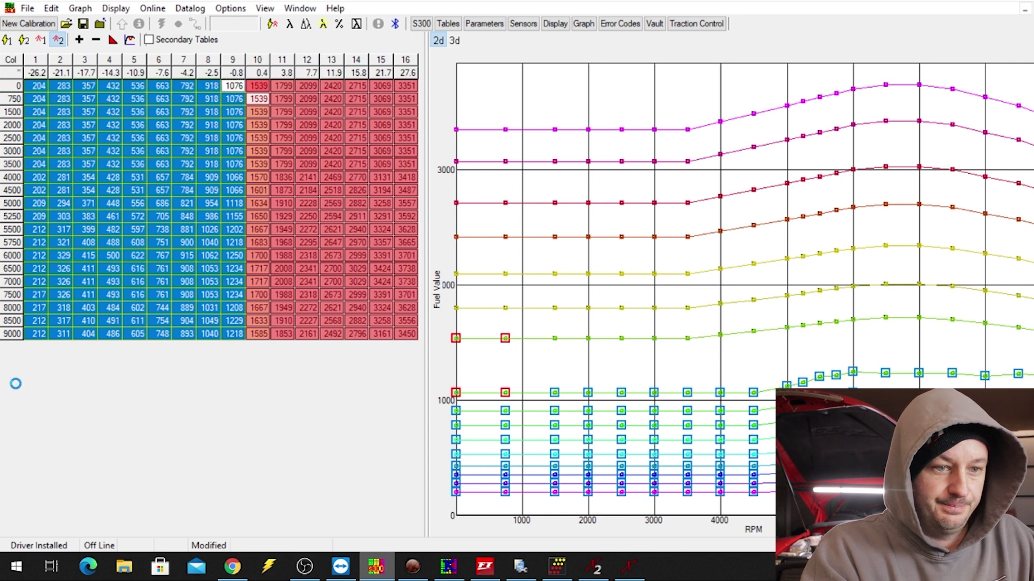
pyautogui.press('Up')
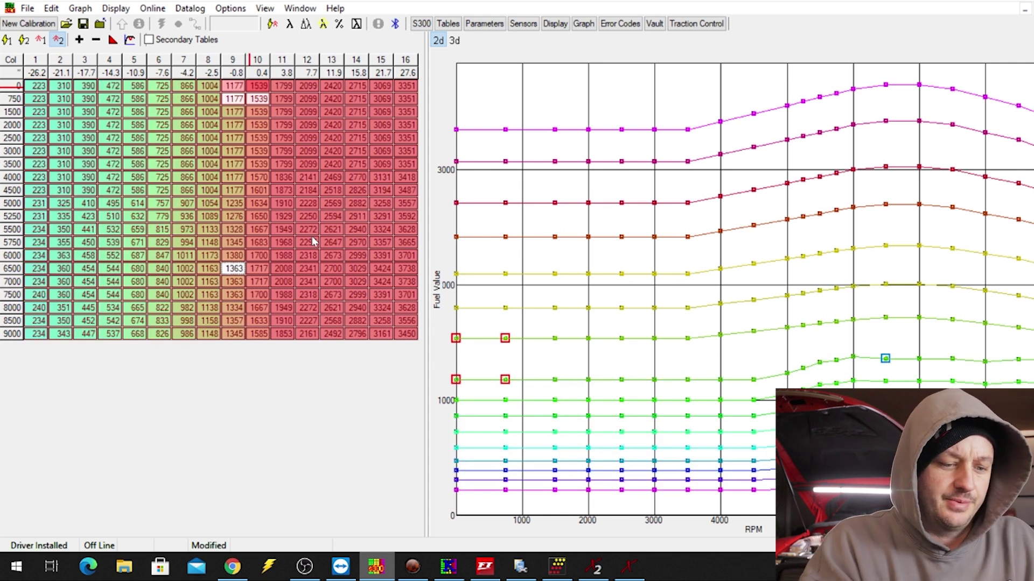
# Step: Raise column 9 further for rows 5750 through 8000
pyautogui.press('+')
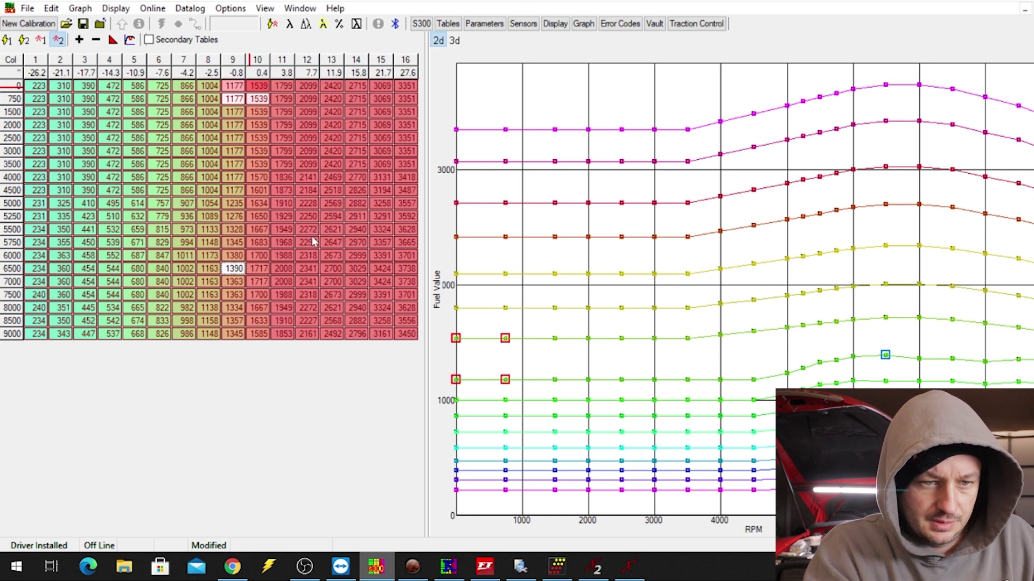
pyautogui.press('Up')
pyautogui.press('+')
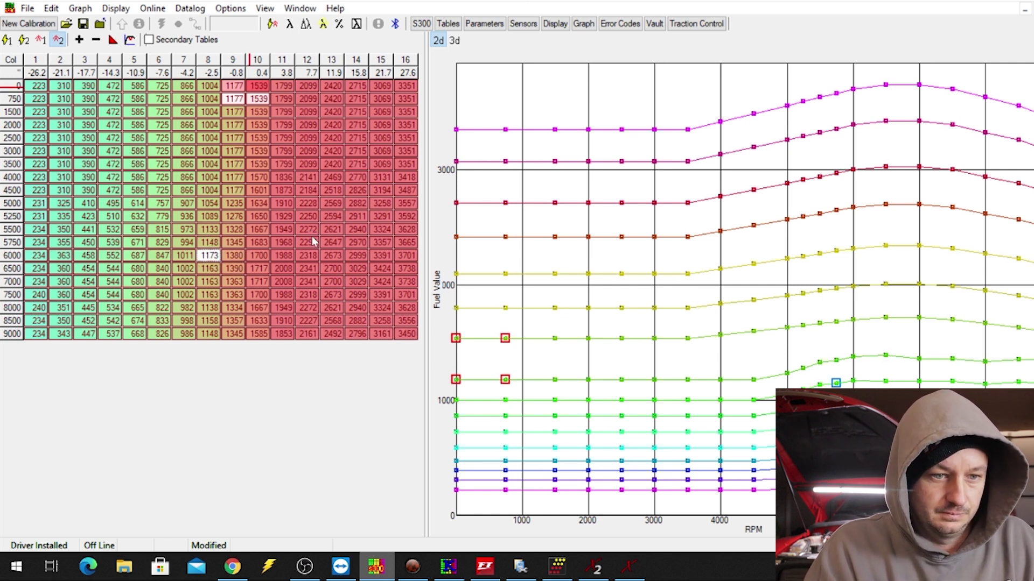
pyautogui.press('Up')
pyautogui.press('+')
pyautogui.press('Down')
pyautogui.press('Down')
pyautogui.press('+')
pyautogui.press('Down')
pyautogui.press('+')
pyautogui.press('Down')
pyautogui.press('+')
pyautogui.press('Down')
pyautogui.press('+')
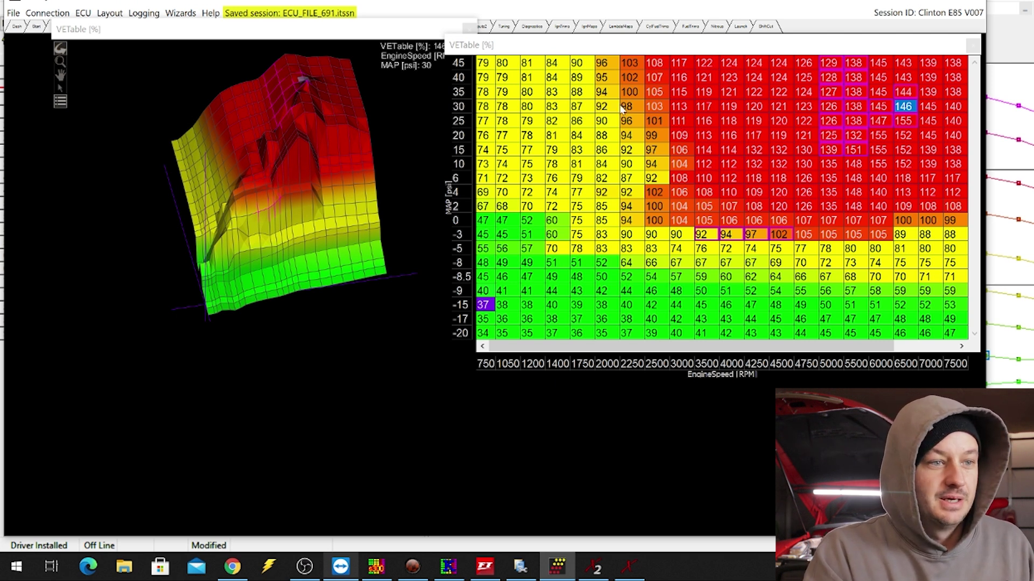
# Step: Show the Terminator X VE table as a 3D Fuel Graph, then switch to the other calibration
pyautogui.click(630, 569)
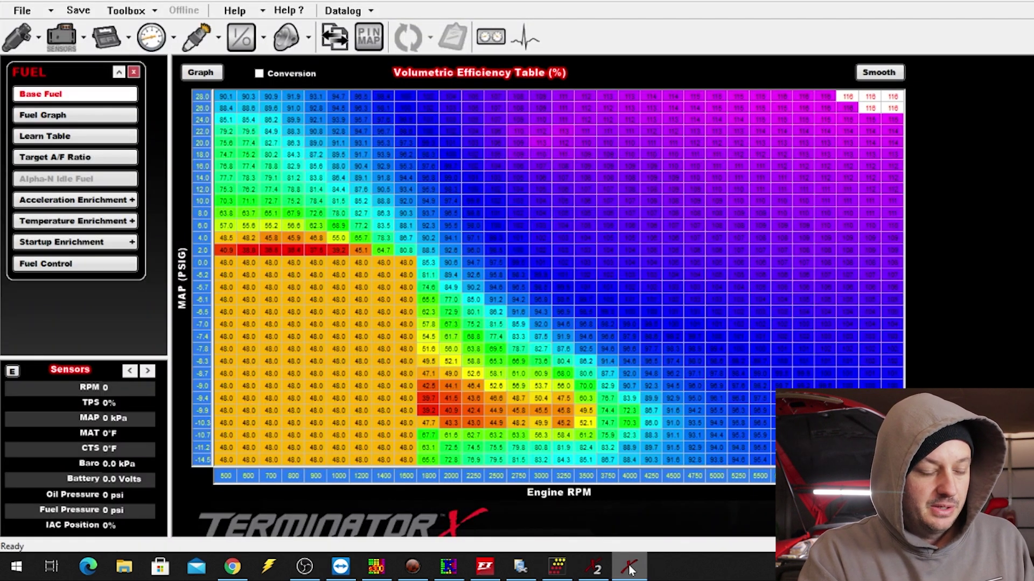
pyautogui.click(45, 116)
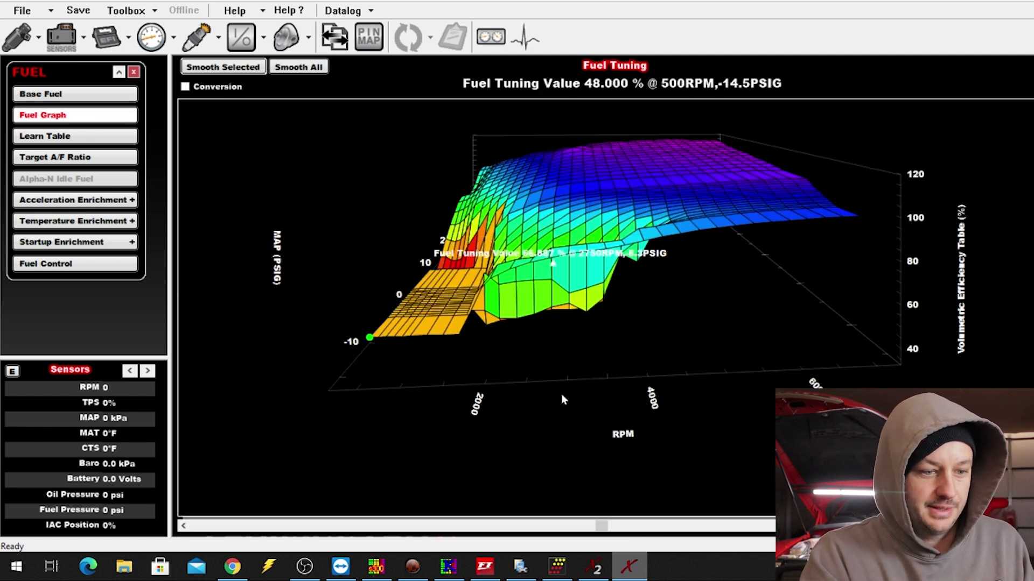
pyautogui.hotkey('alt', 'Tab')
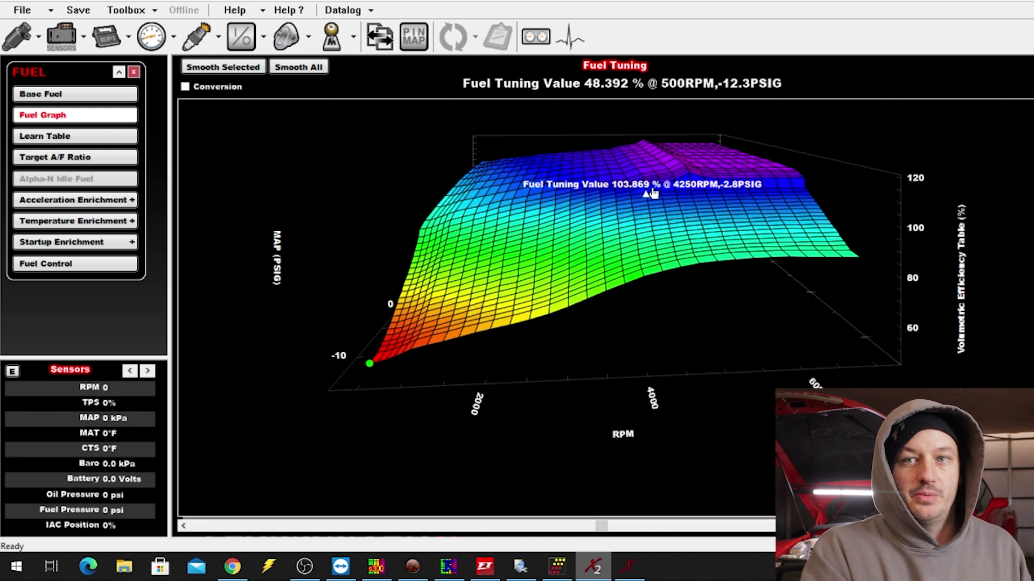
# Step: Flip the second calibration between its Base Fuel table and 3D Fuel Graph, ending on the graph
pyautogui.click(75, 93)
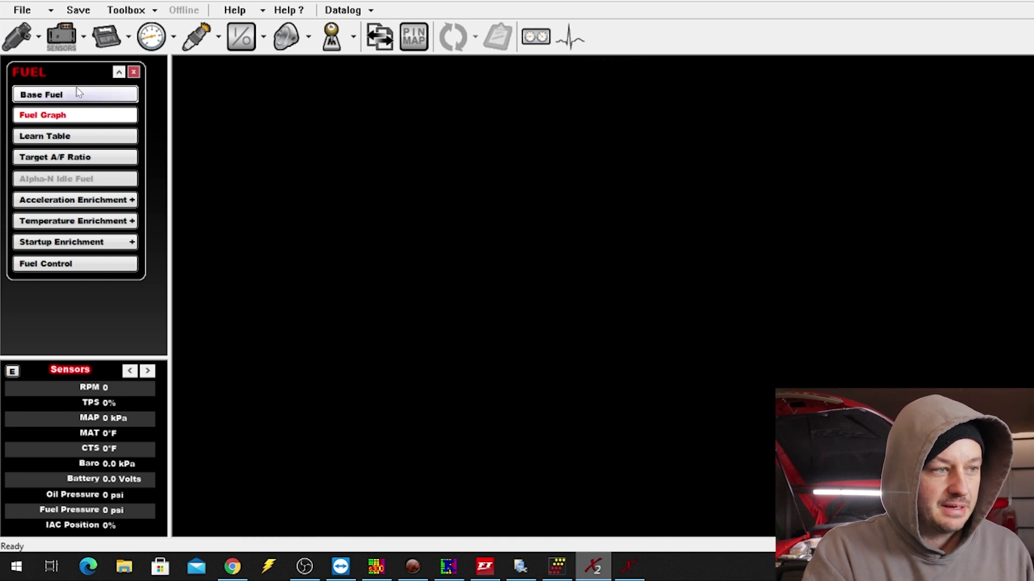
pyautogui.click(73, 116)
pyautogui.click(92, 96)
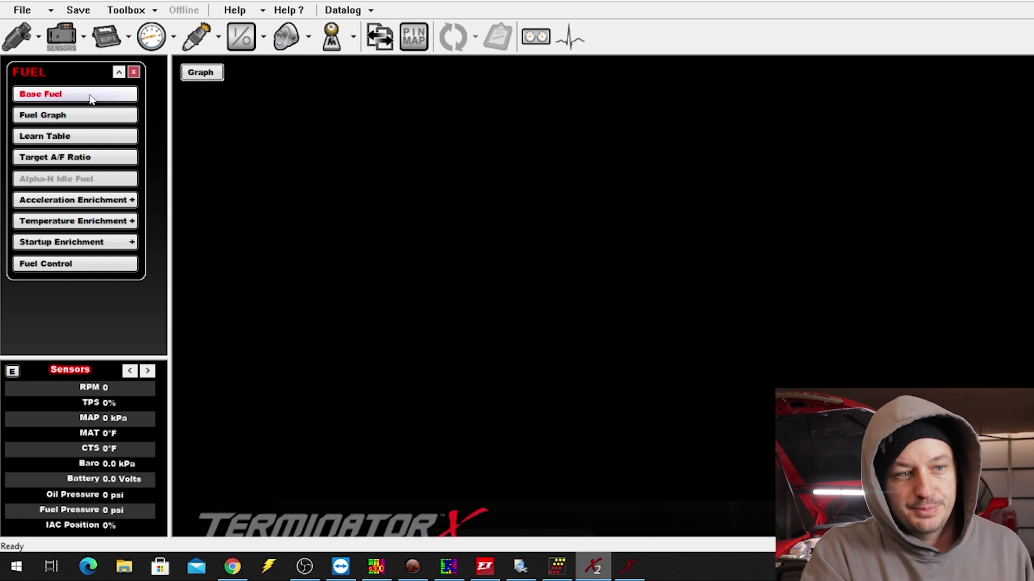
pyautogui.click(93, 114)
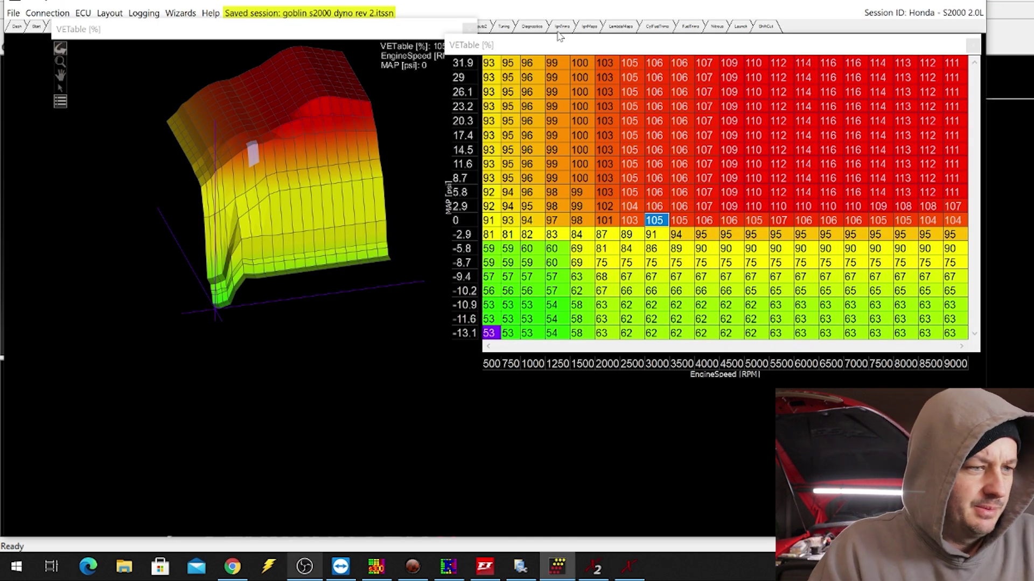
# Step: Raise the boosted VE cells in the 2500 to 5000 rpm columns by a point
pyautogui.click(628, 223)
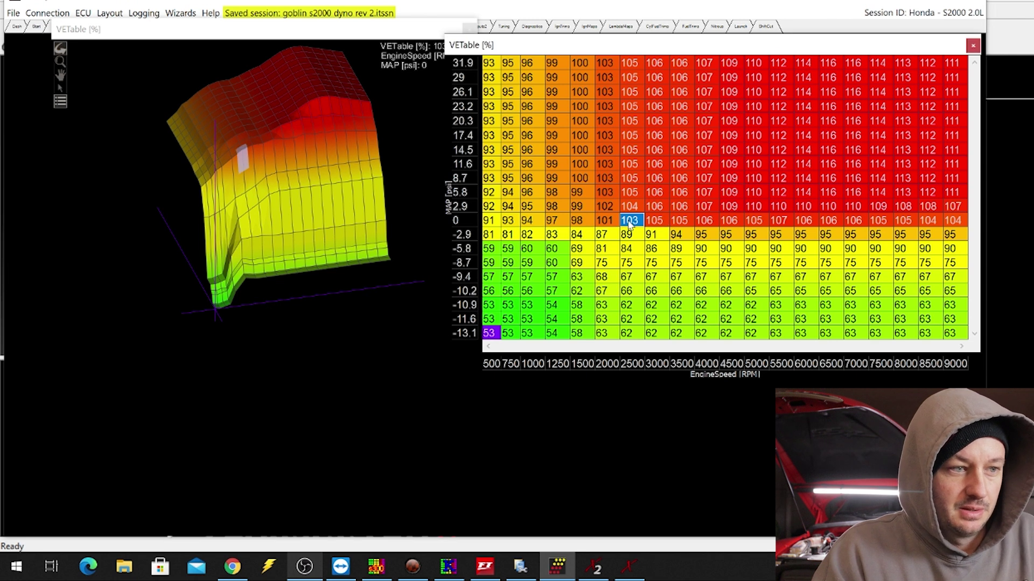
pyautogui.moveTo(629, 178); pyautogui.dragTo(633, 92)
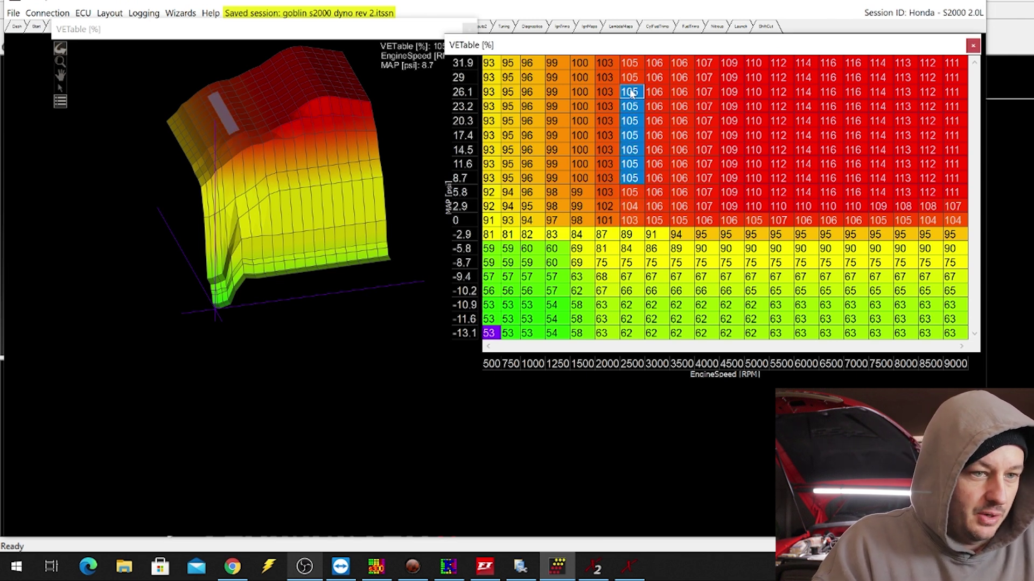
pyautogui.moveTo(658, 178); pyautogui.dragTo(651, 30)
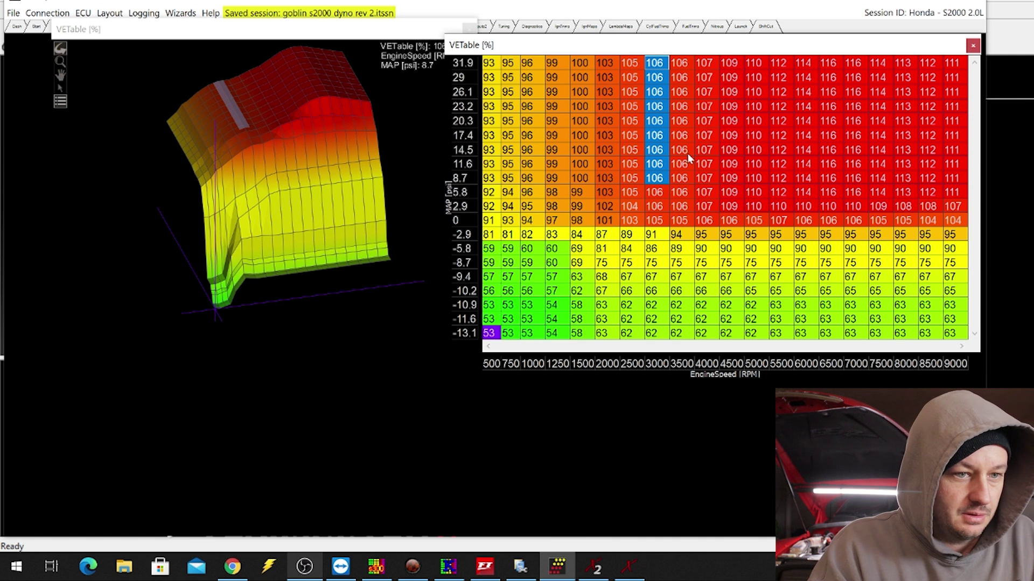
pyautogui.moveTo(679, 191); pyautogui.dragTo(754, 49)
pyautogui.press('+')
# Step: Raise the boosted cells at 5500 rpm to 114 and through 7000 rpm up to 117
pyautogui.click(782, 205)
pyautogui.moveTo(782, 192); pyautogui.dragTo(784, 49)
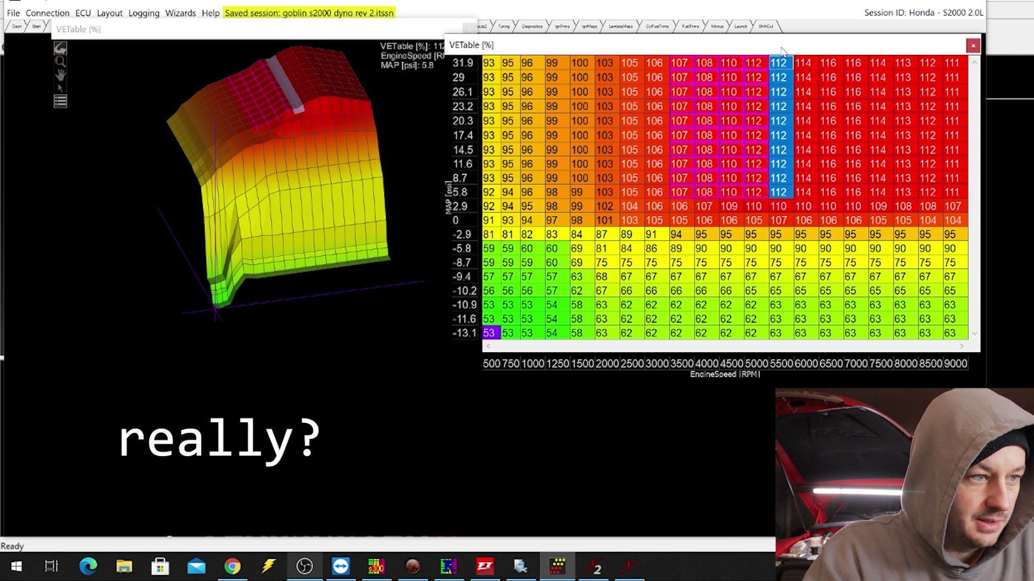
pyautogui.press('+')
pyautogui.press('+')
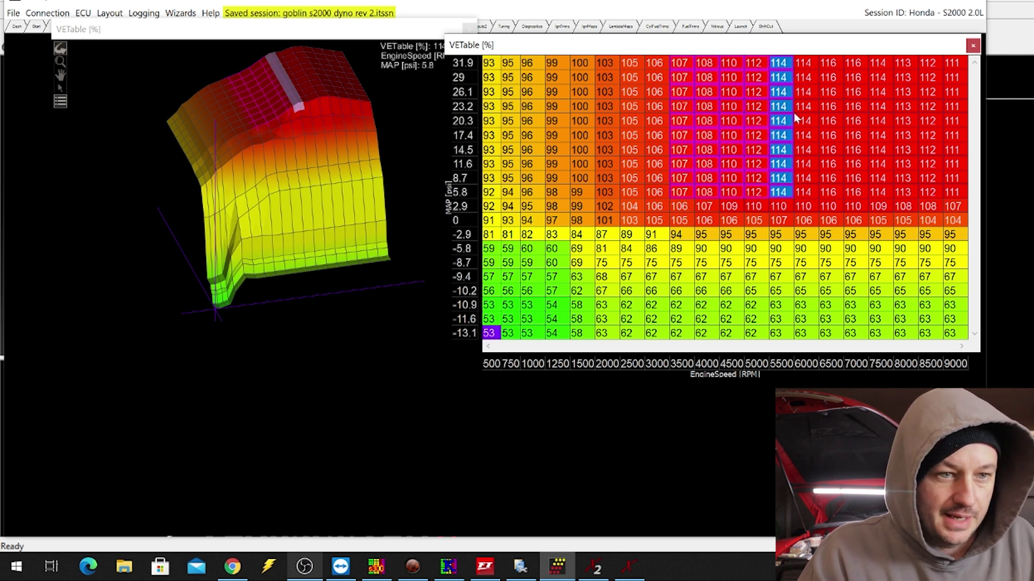
pyautogui.moveTo(804, 192); pyautogui.dragTo(802, 68)
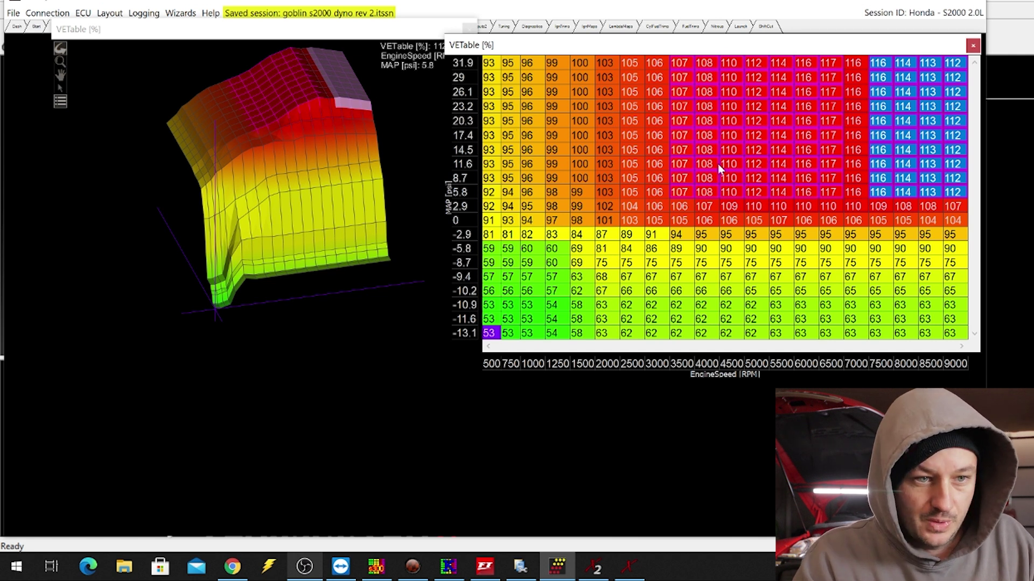
pyautogui.click(856, 194)
pyautogui.moveTo(856, 194); pyautogui.dragTo(853, 11)
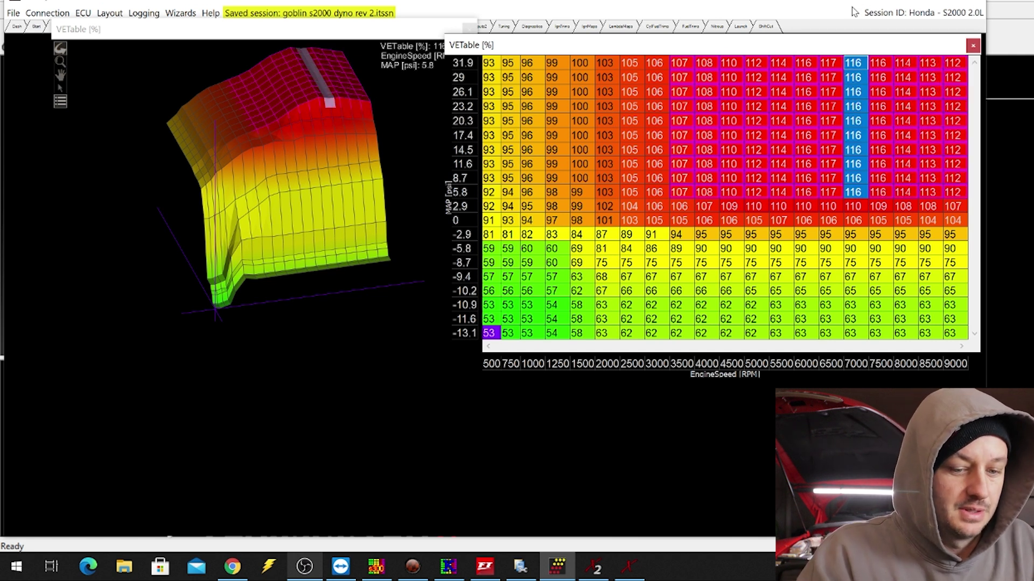
pyautogui.press('+')
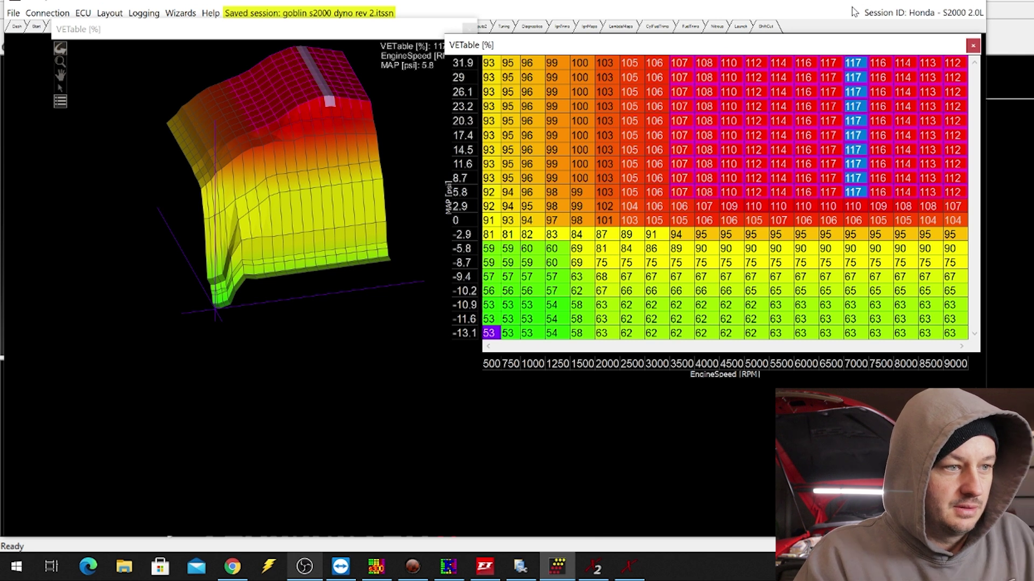